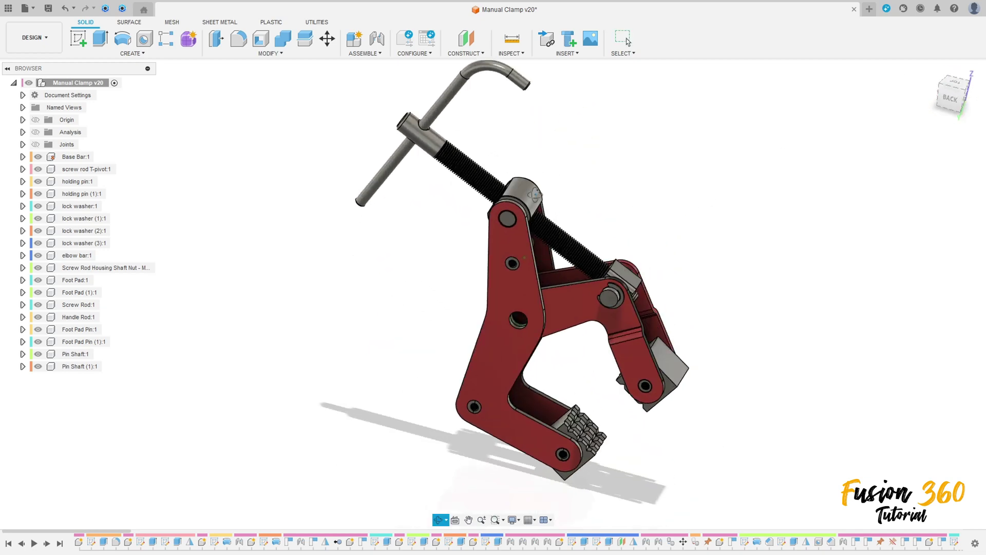
Hide all clamp components from Base Bar:1 down to Pin Shaft (1):1.
{"action": "key", "text": "Escape"}
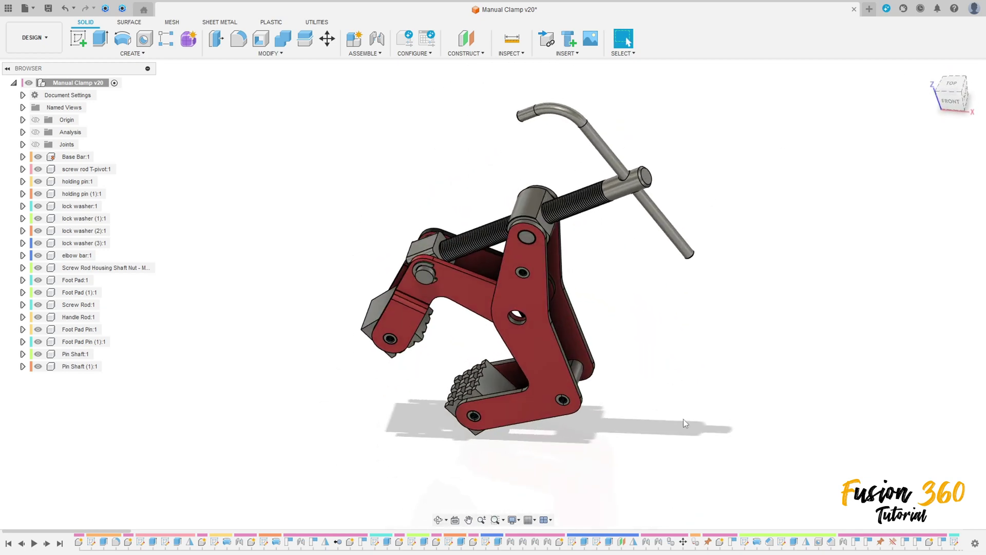
{"action": "left_click", "coordinate": [75, 157]}
{"action": "left_click", "coordinate": [72, 367], "text": "shift"}
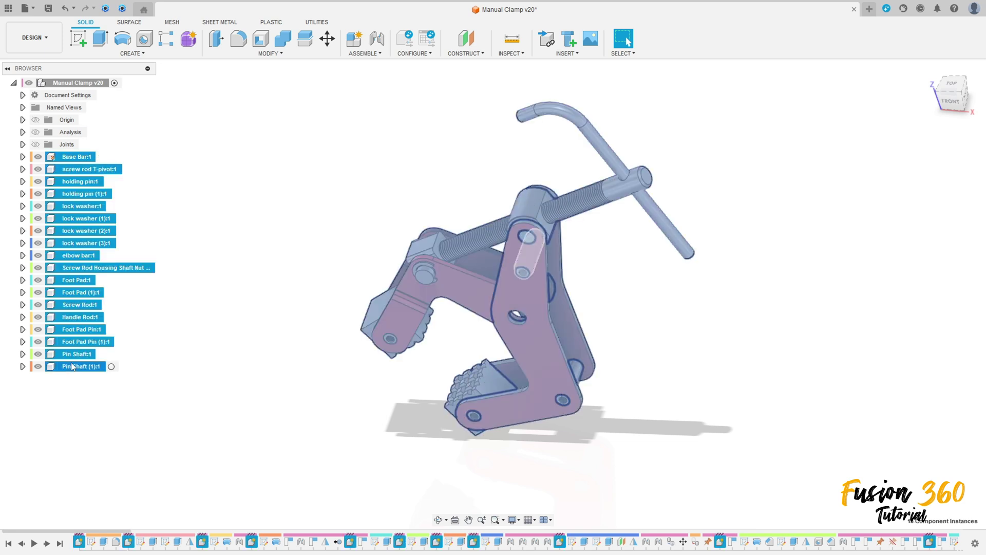
{"action": "key", "text": "v"}
Create a new component named Connector Shaft.
{"action": "left_click", "coordinate": [267, 333]}
{"action": "left_click", "coordinate": [365, 54]}
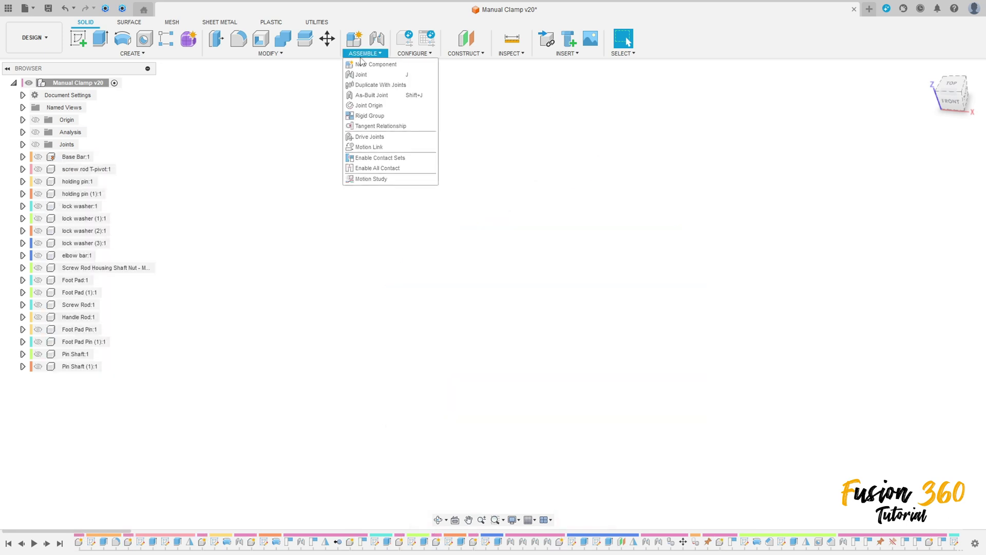
{"action": "left_click", "coordinate": [370, 64]}
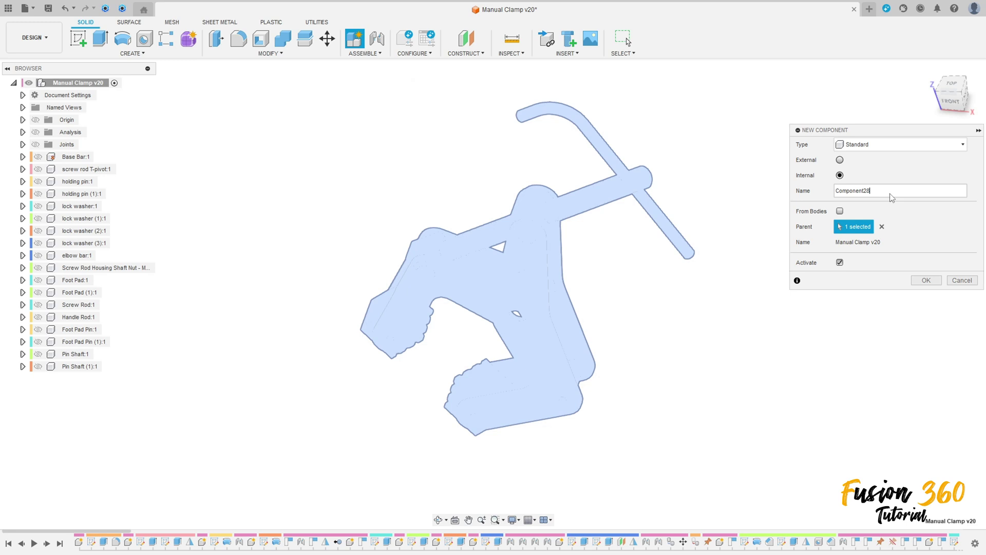
{"action": "type", "text": "Connector Shaft"}
{"action": "left_click", "coordinate": [923, 280]}
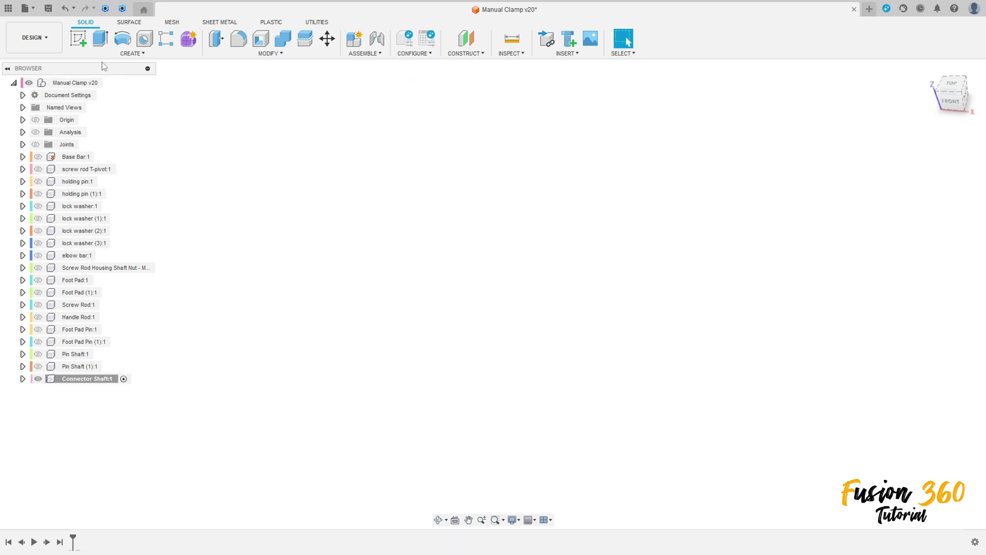
Start a new sketch on the front plane.
{"action": "left_click", "coordinate": [77, 38]}
{"action": "mouse_move", "coordinate": [167, 123]}
{"action": "middle_mouse_down", "text": "shift"}
{"action": "mouse_move", "coordinate": [550, 377]}
{"action": "mouse_move", "coordinate": [721, 250]}
{"action": "middle_mouse_up", "text": "shift"}
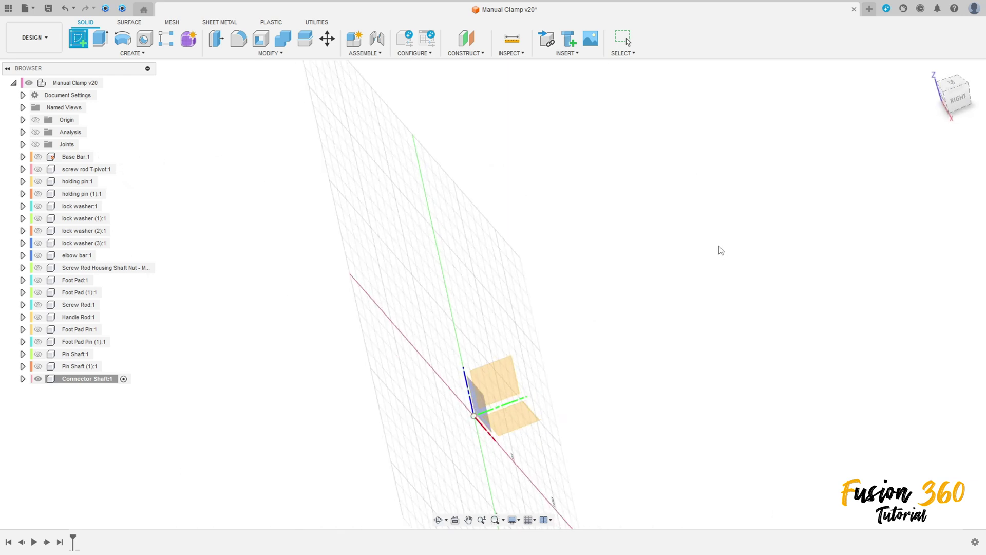
{"action": "left_click", "coordinate": [933, 77]}
{"action": "left_click", "coordinate": [528, 291]}
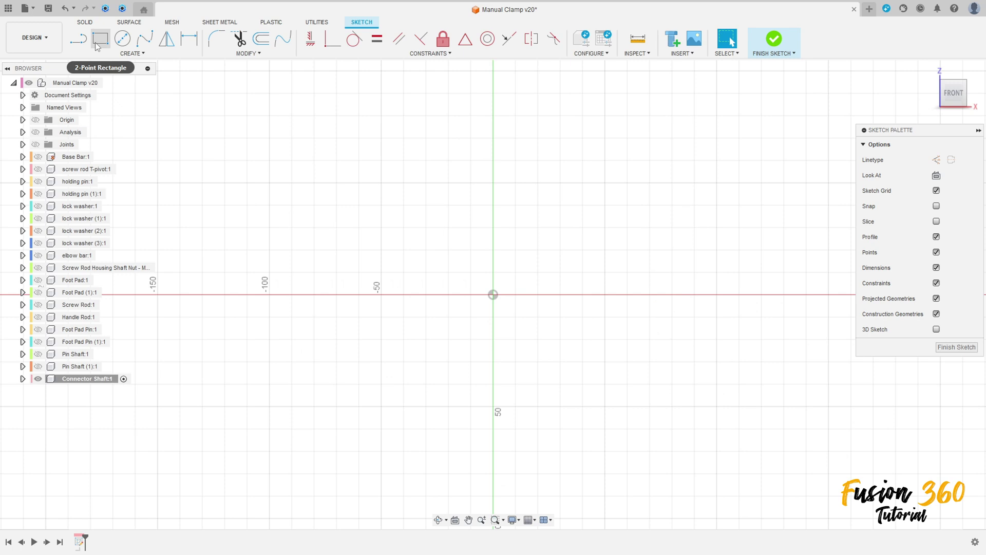
Draw a 9.25 mm vertical line upward from the origin.
{"action": "left_click", "coordinate": [78, 38]}
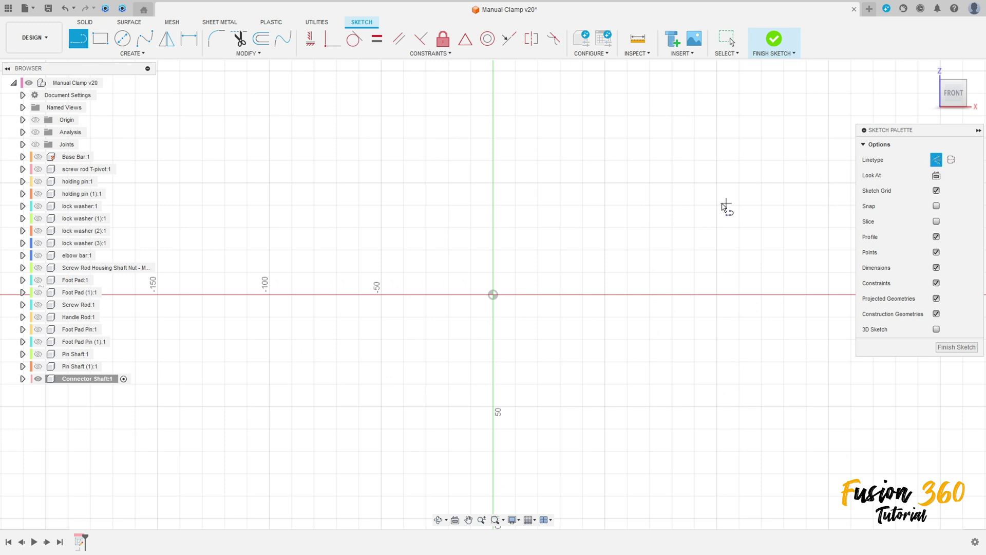
{"action": "left_click_drag", "start_coordinate": [493, 295], "coordinate": [492, 181]}
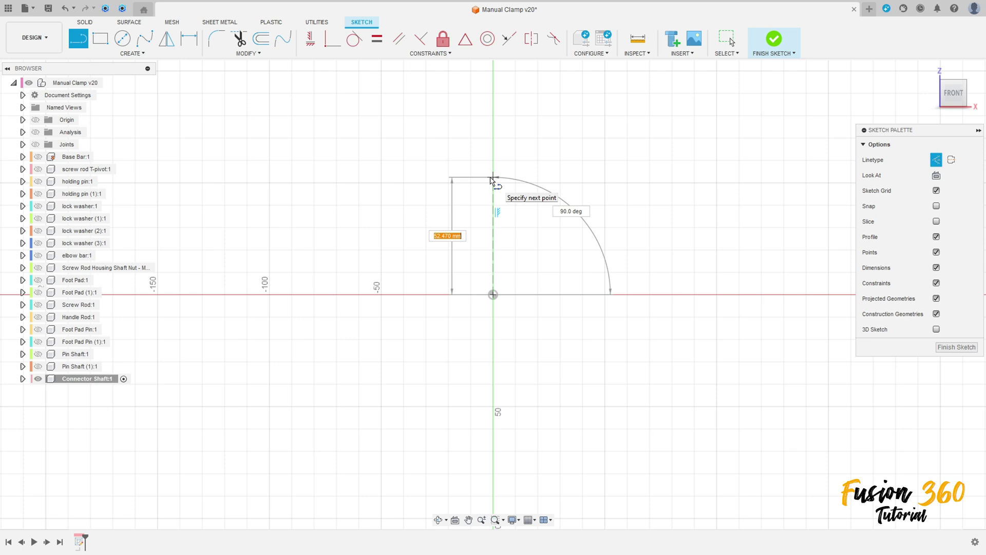
{"action": "type", "text": "9,25"}
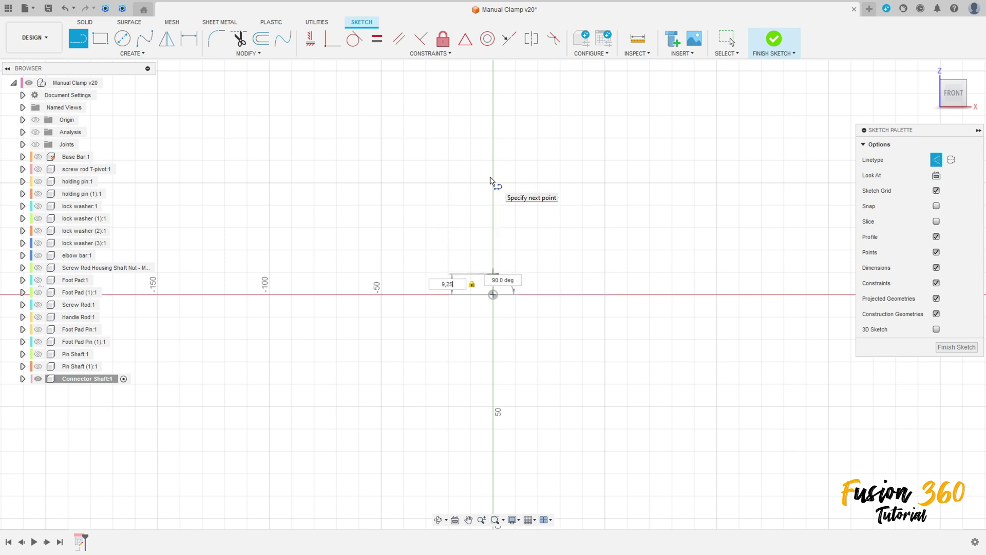
{"action": "key", "text": "Return"}
{"action": "key", "text": "Escape"}
{"action": "scroll", "coordinate": [485, 286], "scroll_direction": "up", "scroll_amount": 2}
{"action": "scroll", "coordinate": [481, 281], "scroll_direction": "up", "scroll_amount": 4}
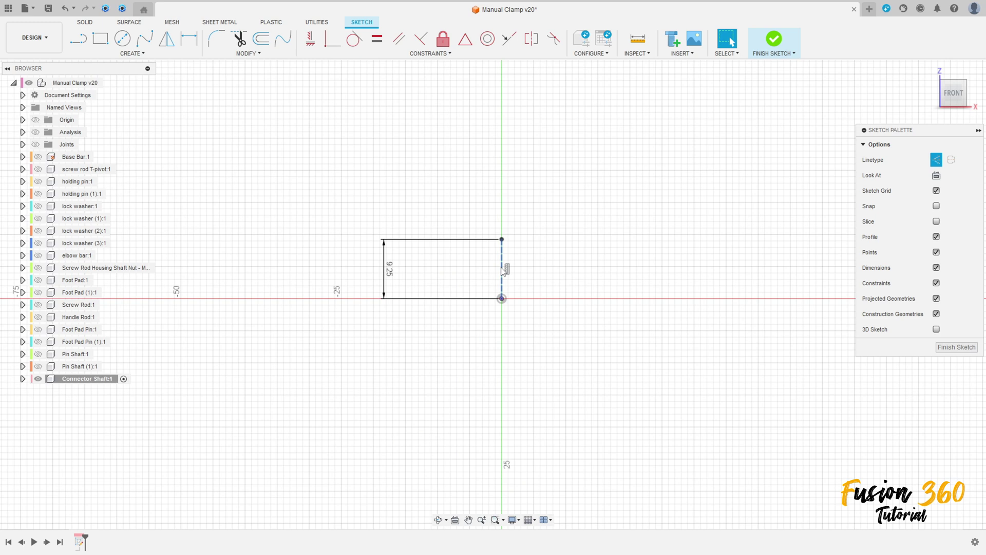
{"action": "scroll", "coordinate": [474, 270], "scroll_direction": "up", "scroll_amount": 2}
{"action": "left_click_drag", "start_coordinate": [331, 278], "coordinate": [456, 278]}
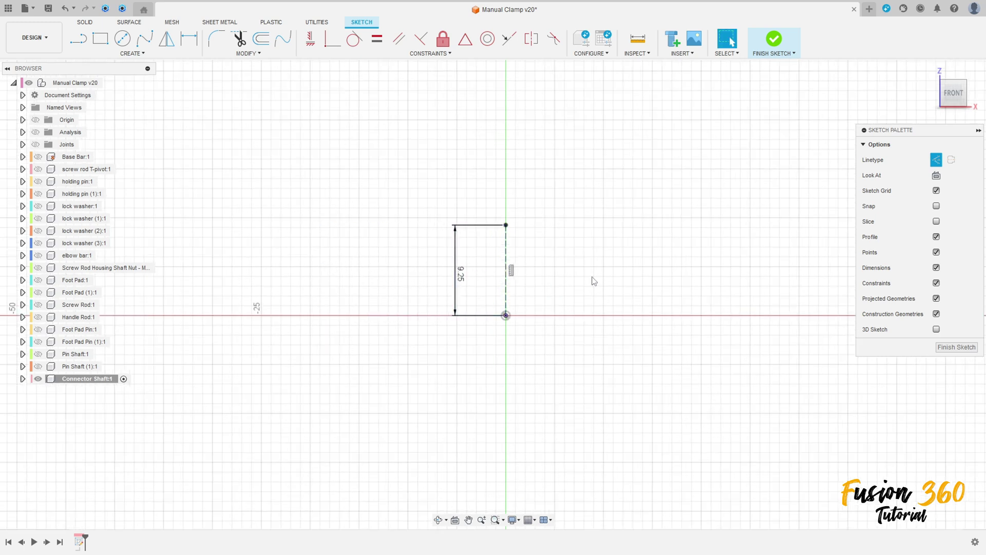
{"action": "middle_click_drag", "start_coordinate": [590, 279], "coordinate": [483, 290]}
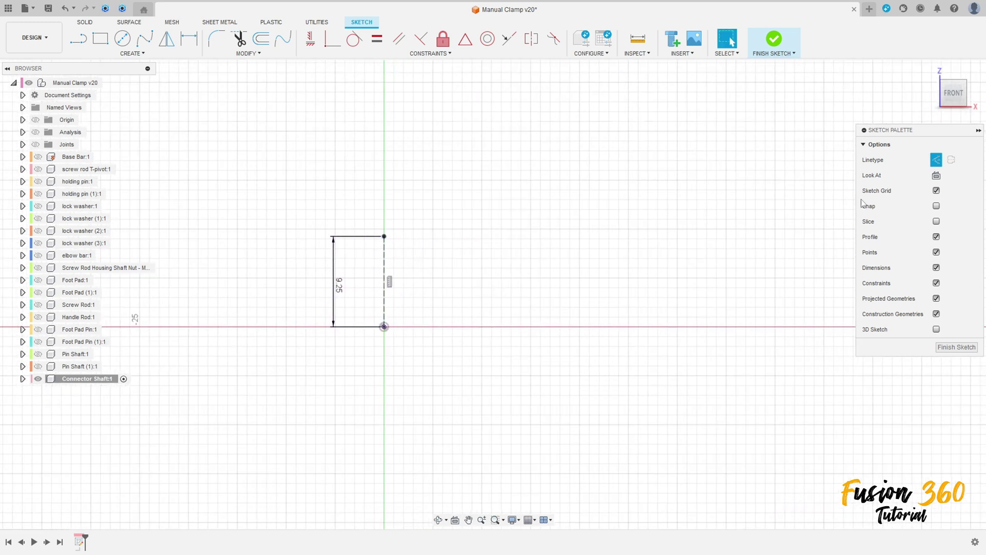
Draw the 7.75 mm line from the top corner and the step edge down.
{"action": "key", "text": "l"}
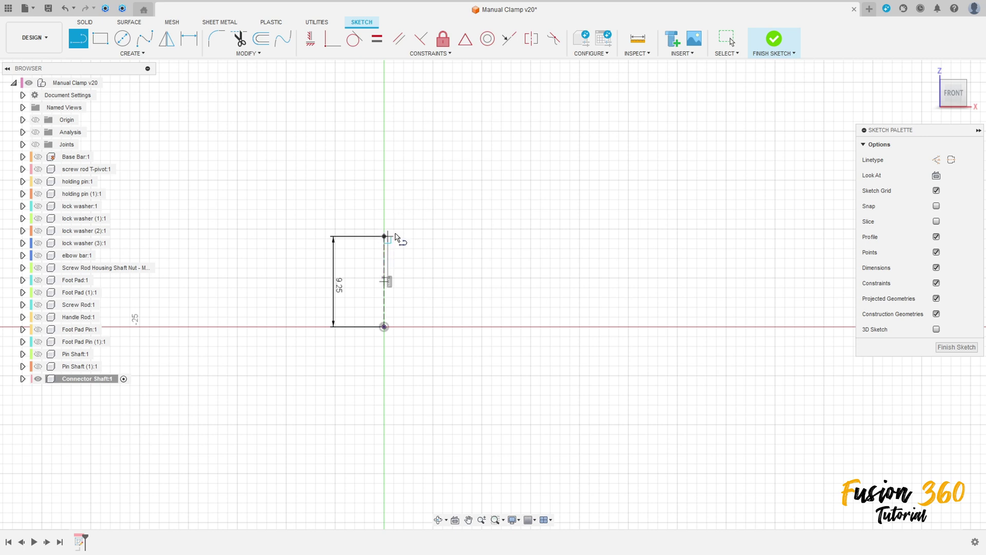
{"action": "left_click", "coordinate": [387, 236]}
{"action": "type", "text": "7"}
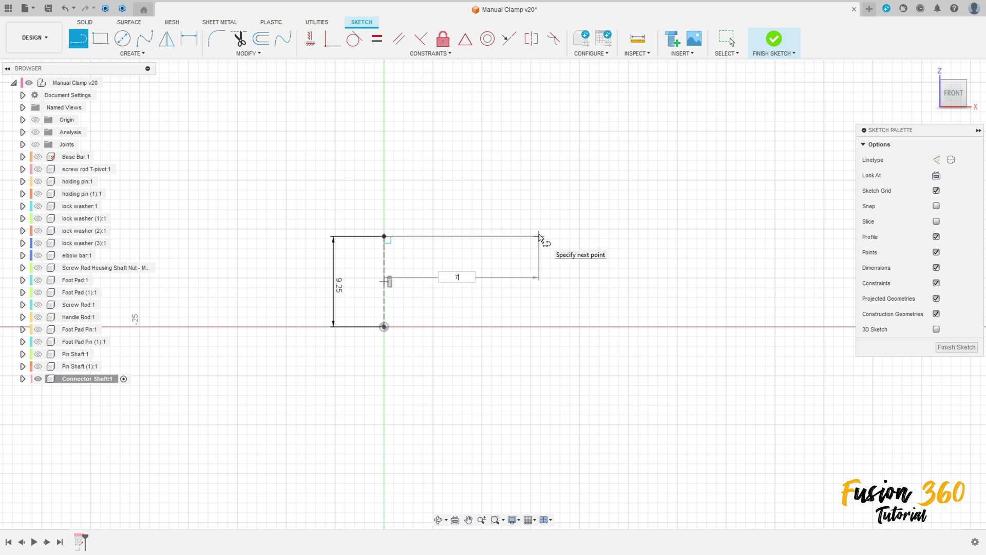
{"action": "type", "text": "."}
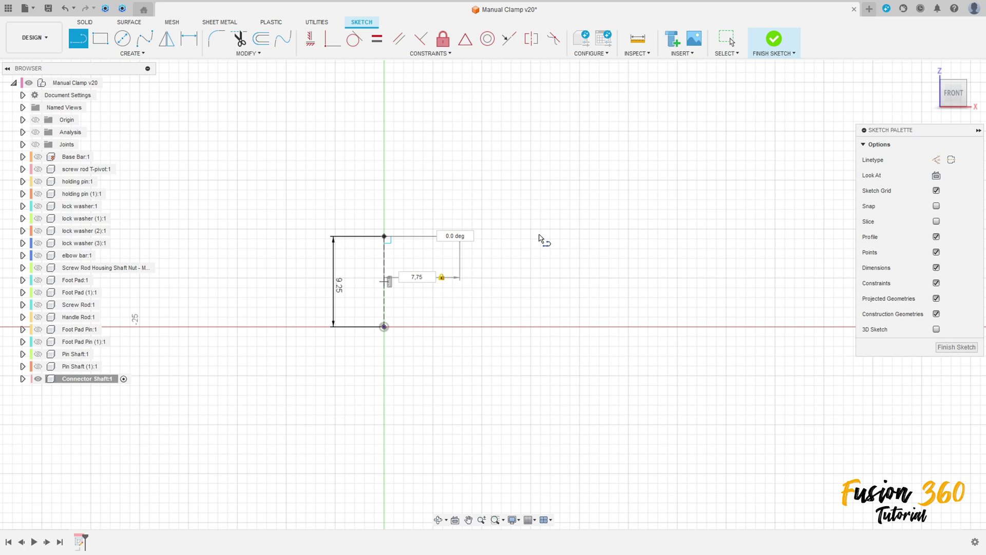
{"action": "key", "text": "Return"}
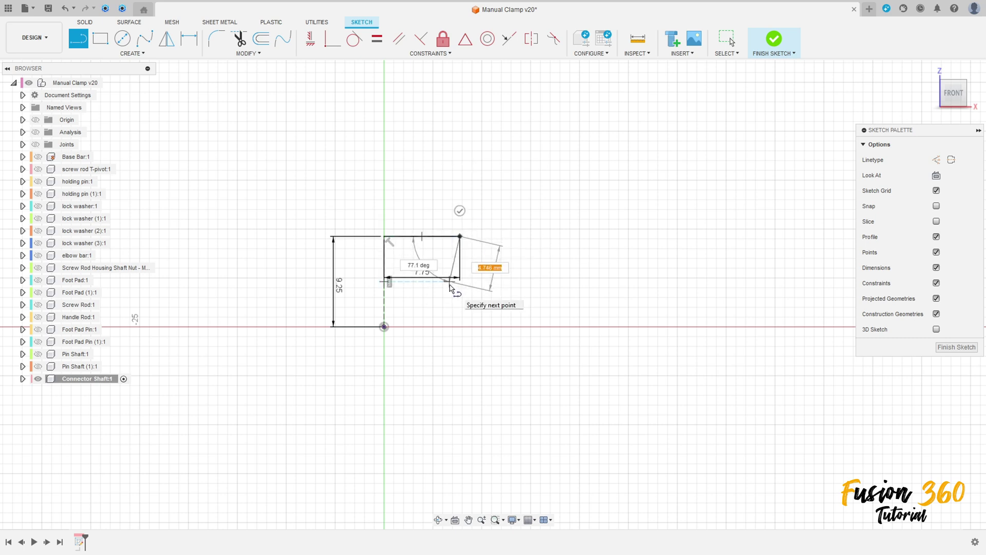
{"action": "left_click", "coordinate": [461, 284]}
{"action": "type", "text": "5"}
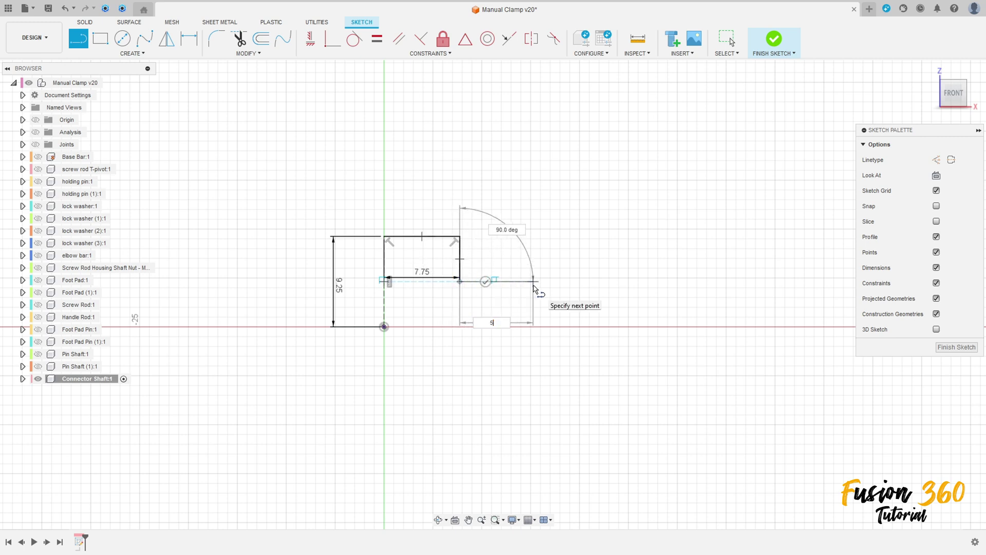
Add the 5 mm step and groove notch, then close the profile at the origin.
{"action": "key", "text": "Tab"}
{"action": "left_click", "coordinate": [534, 290]}
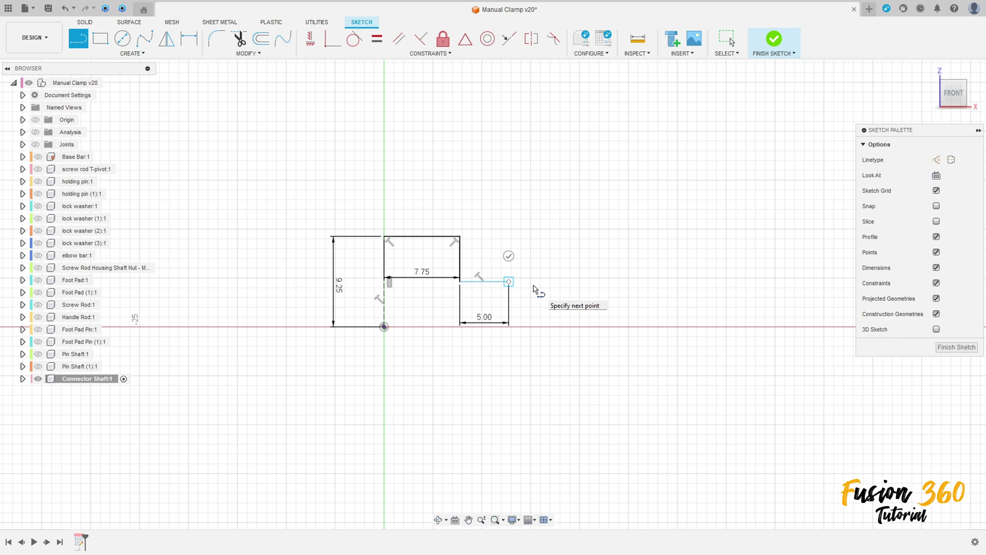
{"action": "scroll", "coordinate": [508, 293], "scroll_direction": "up", "scroll_amount": 3}
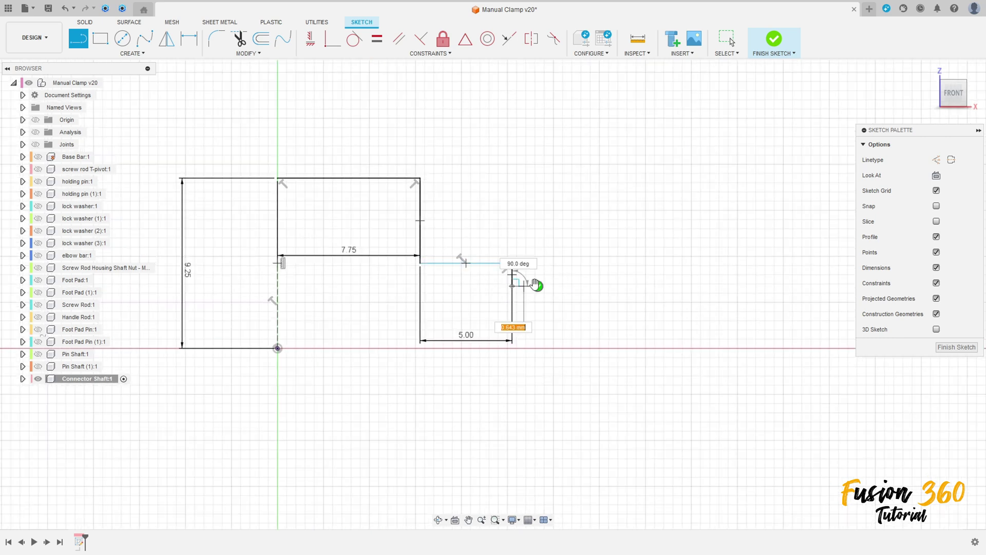
{"action": "scroll", "coordinate": [527, 262], "scroll_direction": "up", "scroll_amount": 2}
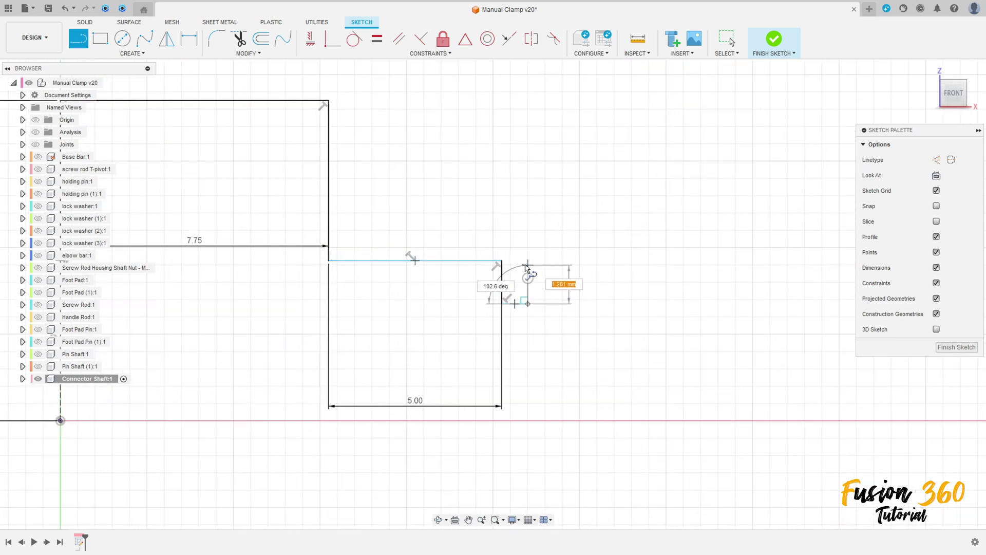
{"action": "left_click", "coordinate": [527, 261]}
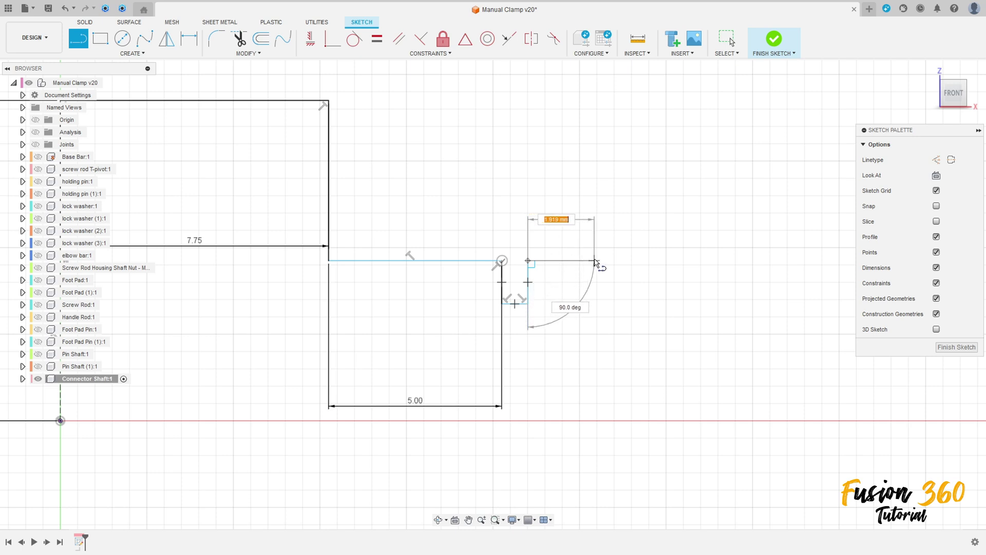
{"action": "left_click", "coordinate": [593, 262]}
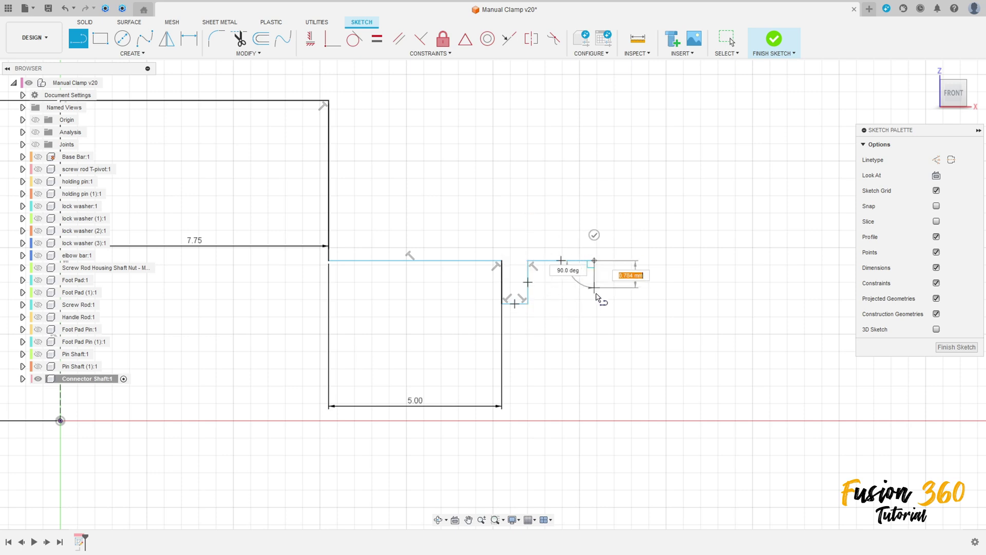
{"action": "left_click", "coordinate": [595, 420]}
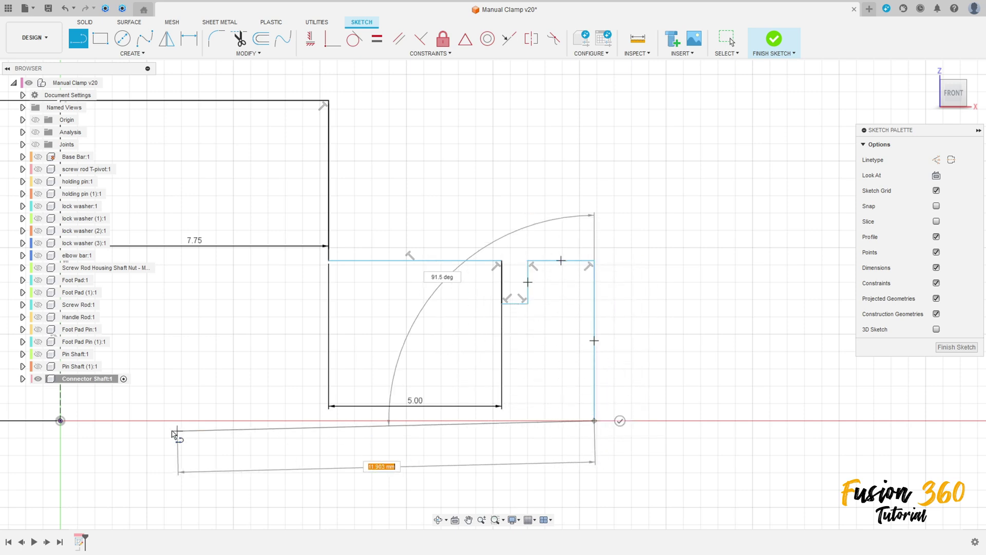
{"action": "left_click", "coordinate": [61, 420]}
Constrain the bottom line horizontal and drag the 5.00 dimension above the sketch.
{"action": "key", "text": "Escape"}
{"action": "scroll", "coordinate": [341, 464], "scroll_direction": "down", "scroll_amount": 2}
{"action": "middle_click_drag", "start_coordinate": [352, 473], "coordinate": [584, 405]}
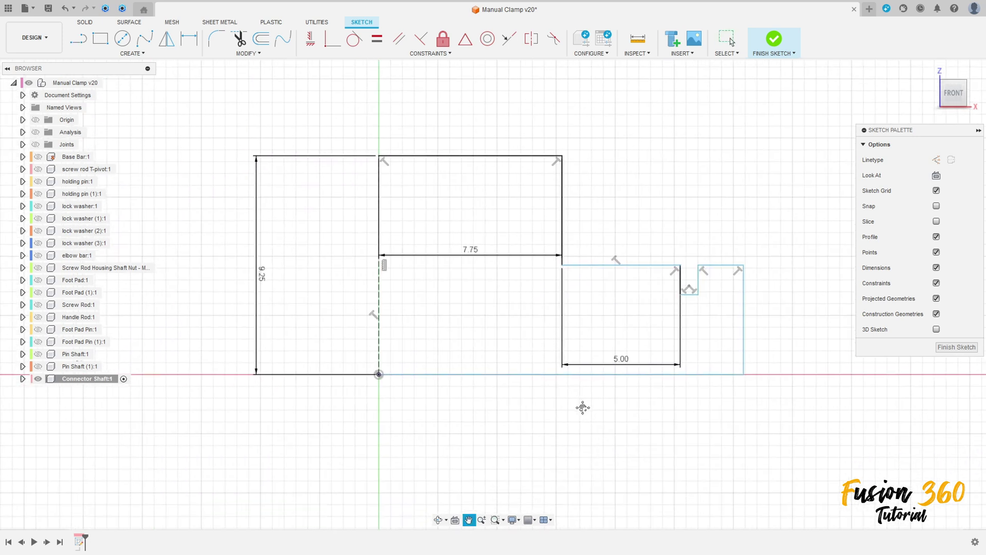
{"action": "left_click", "coordinate": [311, 39]}
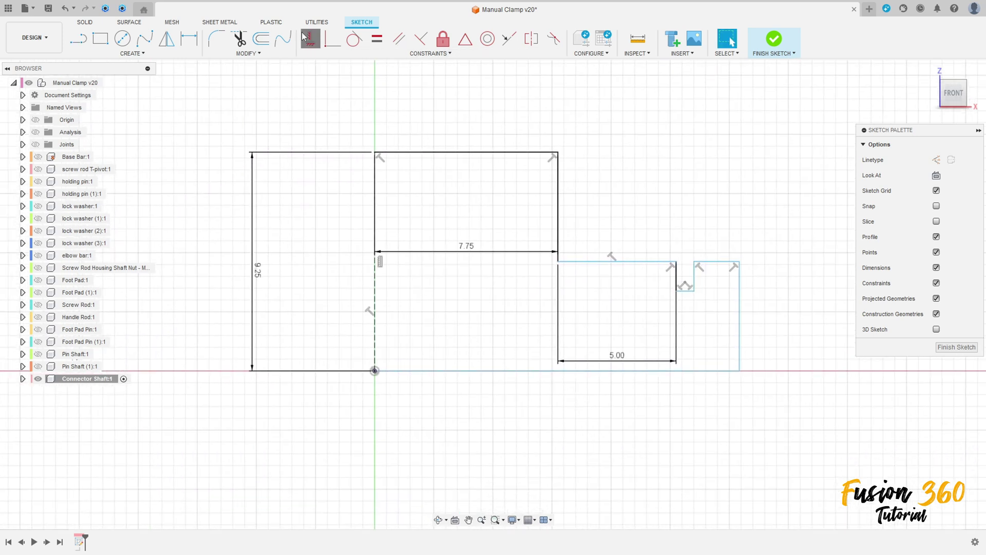
{"action": "left_click", "coordinate": [738, 372]}
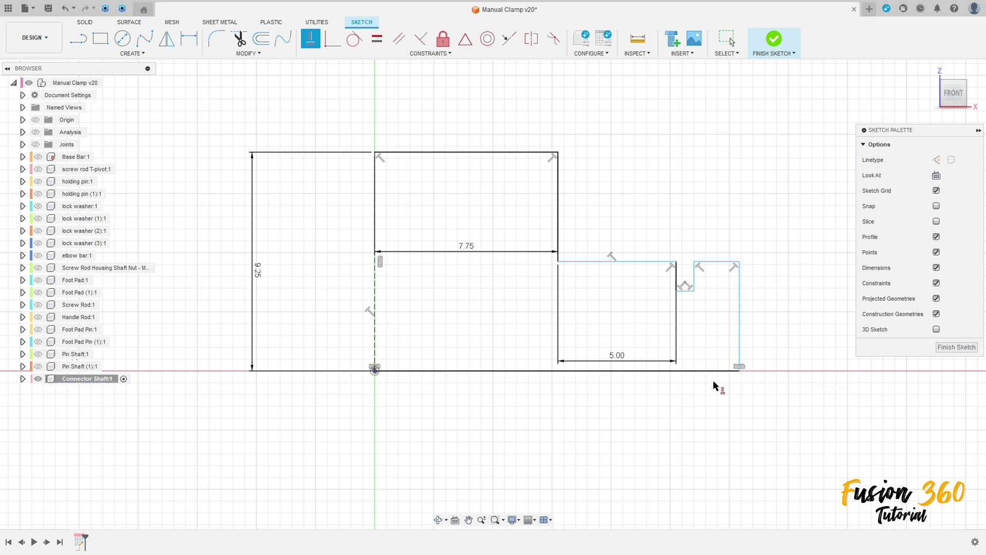
{"action": "mouse_move", "coordinate": [719, 385]}
{"action": "middle_mouse_down"}
{"action": "mouse_move", "coordinate": [583, 377]}
{"action": "mouse_move", "coordinate": [566, 387]}
{"action": "mouse_move", "coordinate": [573, 396]}
{"action": "middle_mouse_up"}
{"action": "key", "text": "Escape"}
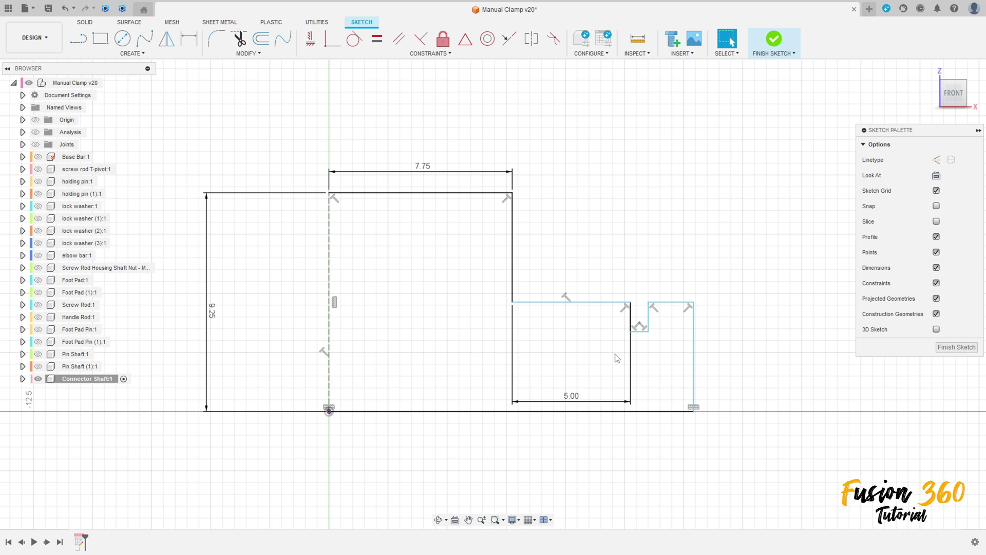
{"action": "left_click_drag", "start_coordinate": [576, 400], "coordinate": [557, 176]}
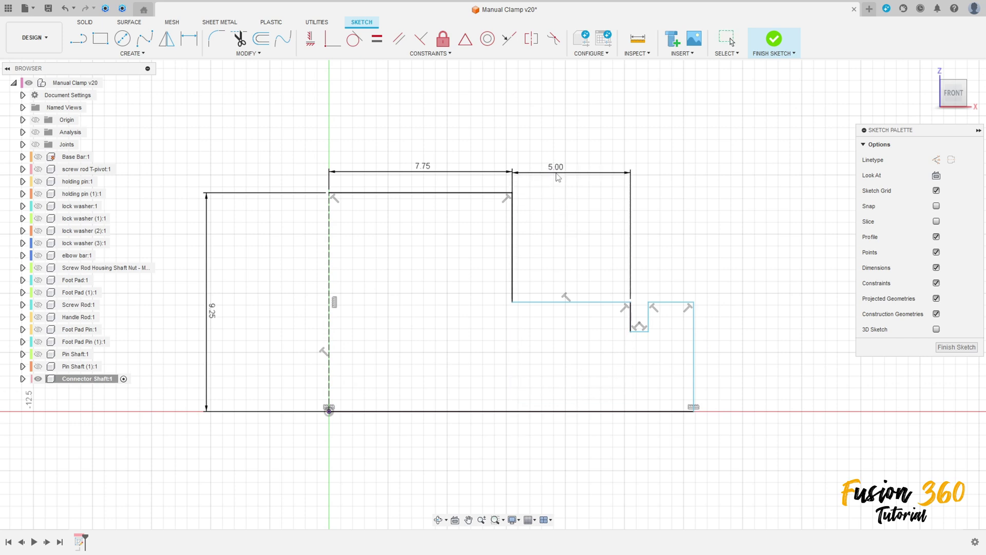
Dimension the right step width to 1.50 and the slot width to 0.75.
{"action": "left_click", "coordinate": [190, 41]}
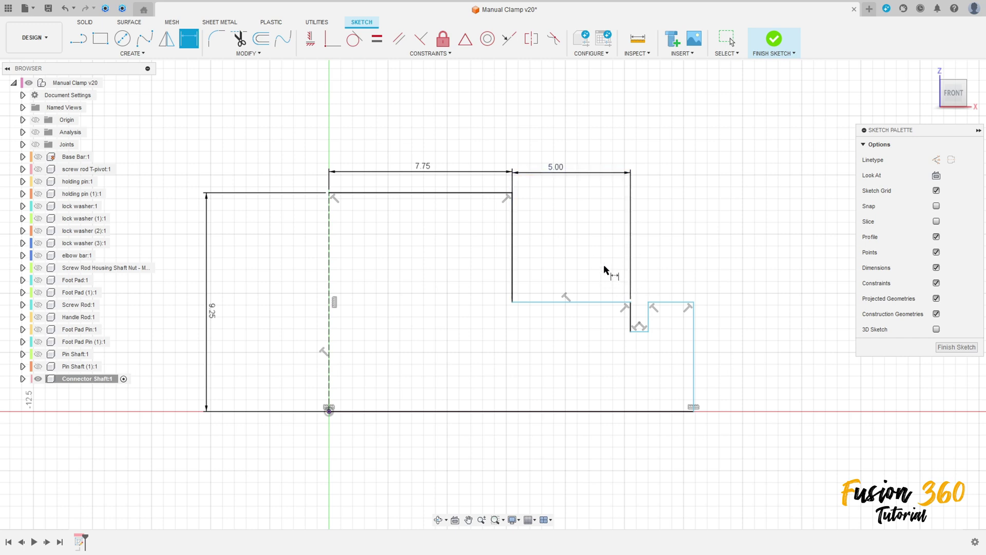
{"action": "left_click", "coordinate": [650, 312]}
{"action": "left_click", "coordinate": [694, 324]}
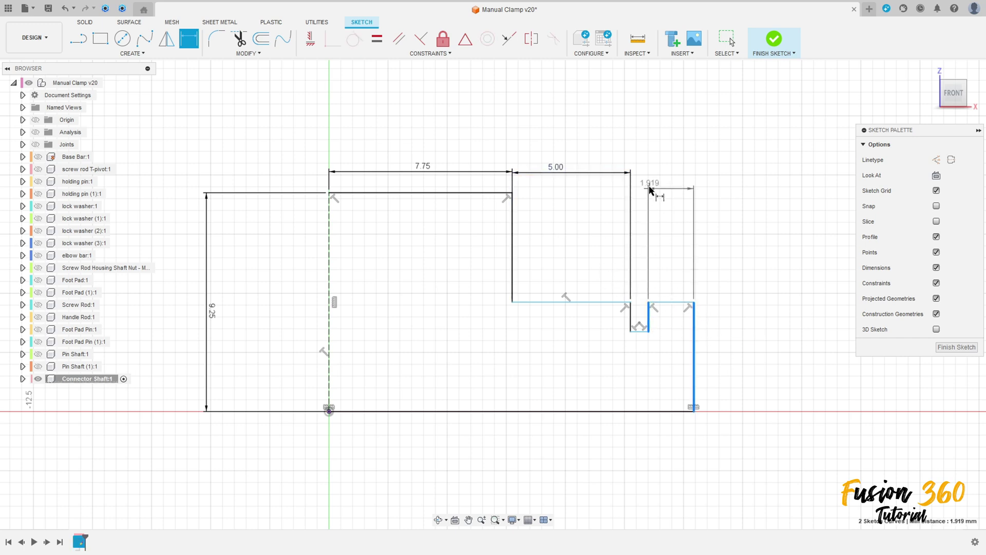
{"action": "left_click", "coordinate": [668, 171]}
{"action": "type", "text": "1.5"}
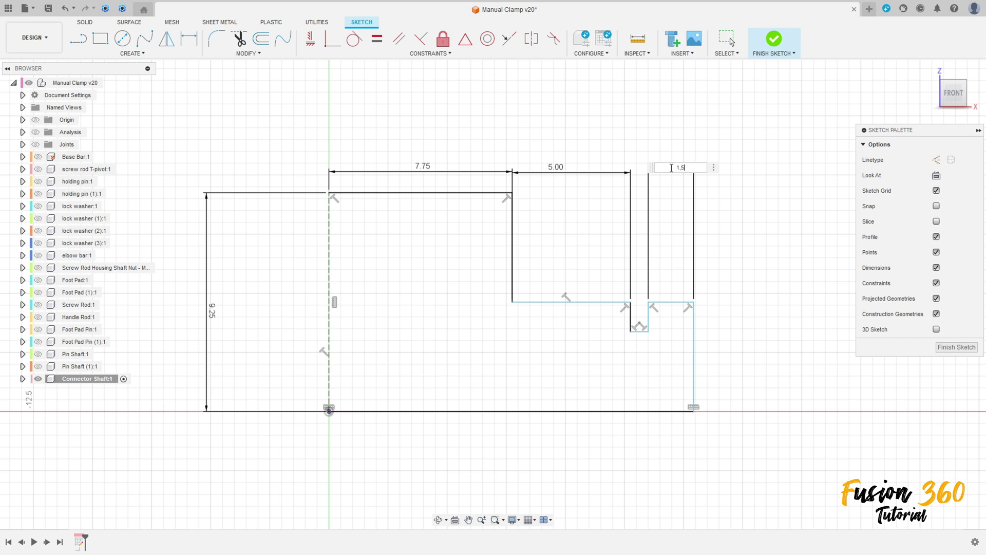
{"action": "key", "text": "Return"}
{"action": "scroll", "coordinate": [640, 341], "scroll_direction": "up", "scroll_amount": 2}
{"action": "scroll", "coordinate": [655, 326], "scroll_direction": "up", "scroll_amount": 2}
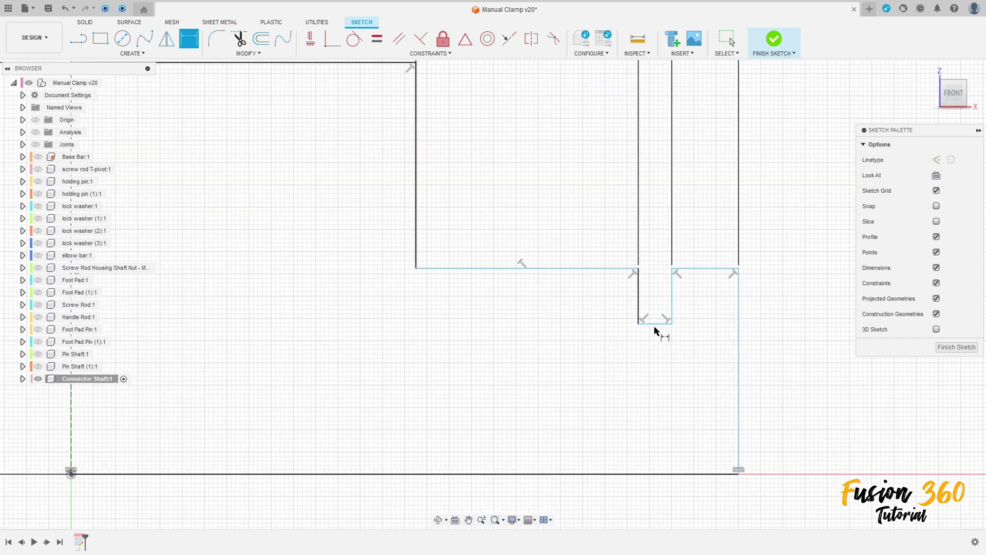
{"action": "left_click", "coordinate": [655, 325]}
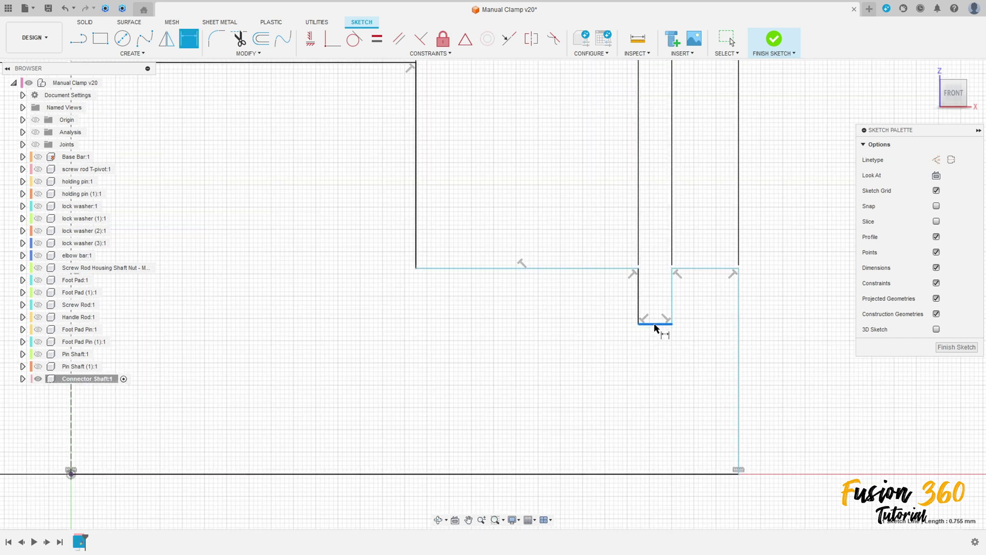
{"action": "left_click", "coordinate": [655, 384]}
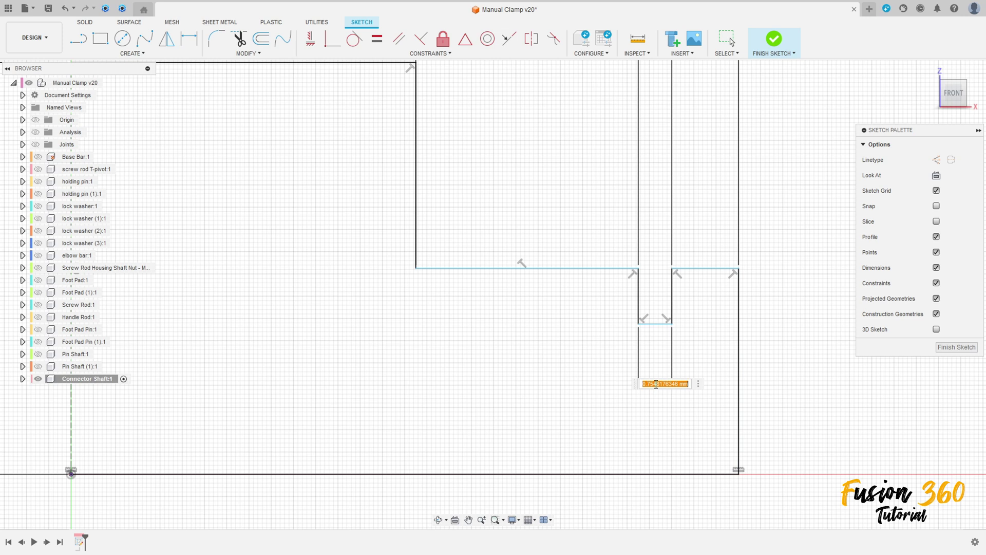
{"action": "scroll", "coordinate": [655, 383], "scroll_direction": "down", "scroll_amount": 3}
{"action": "type", "text": "0.75"}
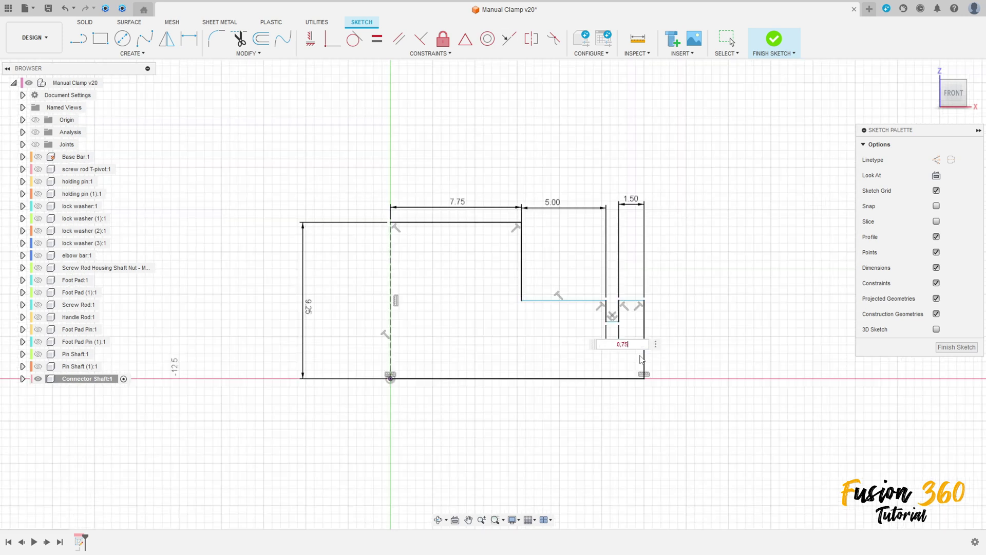
{"action": "key", "text": "Return"}
{"action": "key", "text": "Escape"}
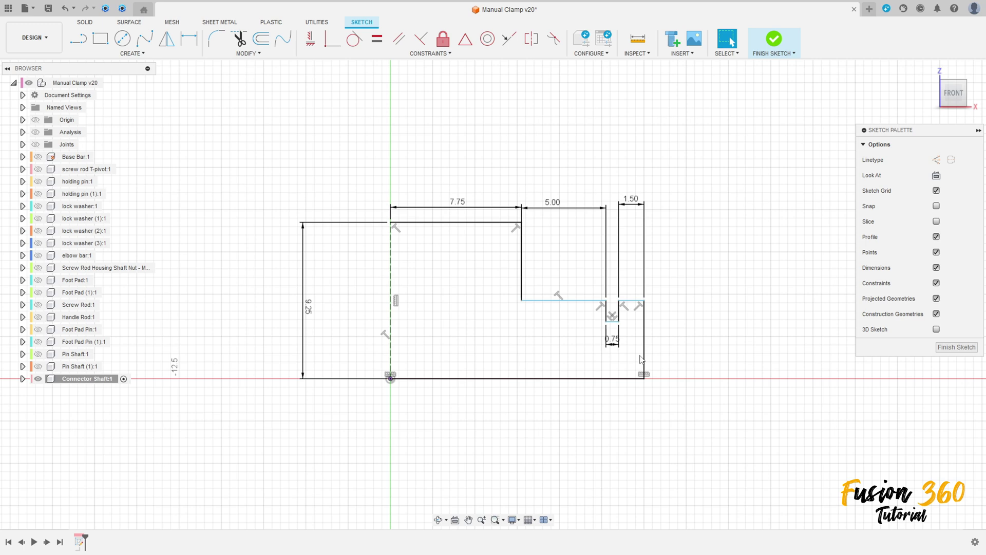
{"action": "scroll", "coordinate": [660, 293], "scroll_direction": "up", "scroll_amount": 2}
{"action": "scroll", "coordinate": [660, 289], "scroll_direction": "up", "scroll_amount": 1}
{"action": "scroll", "coordinate": [470, 215], "scroll_direction": "down", "scroll_amount": 1}
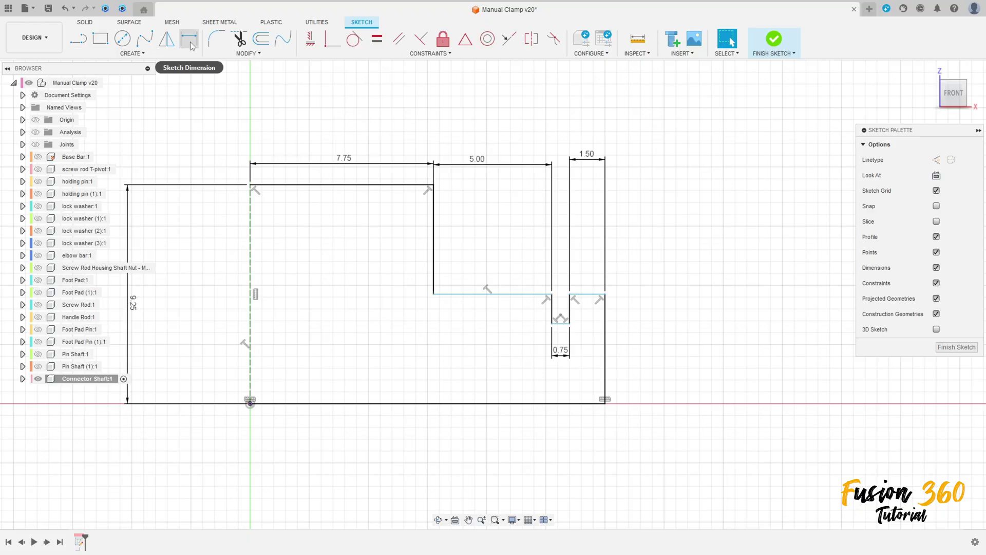
Dimension the slot depth to 1.00 and the shoulder height to 4.25.
{"action": "left_click", "coordinate": [189, 40]}
{"action": "left_click", "coordinate": [560, 323]}
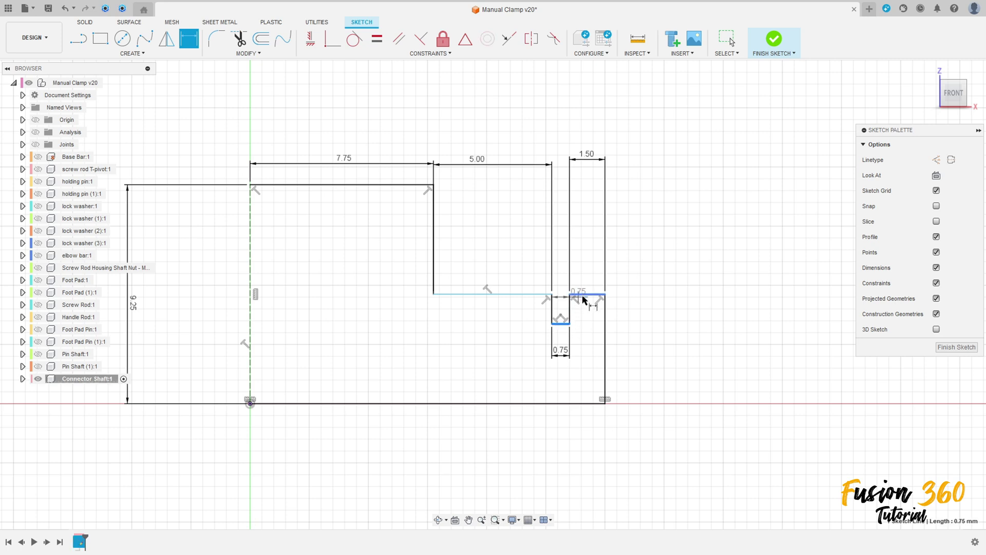
{"action": "left_click", "coordinate": [586, 293]}
{"action": "left_click", "coordinate": [666, 312]}
{"action": "type", "text": "1"}
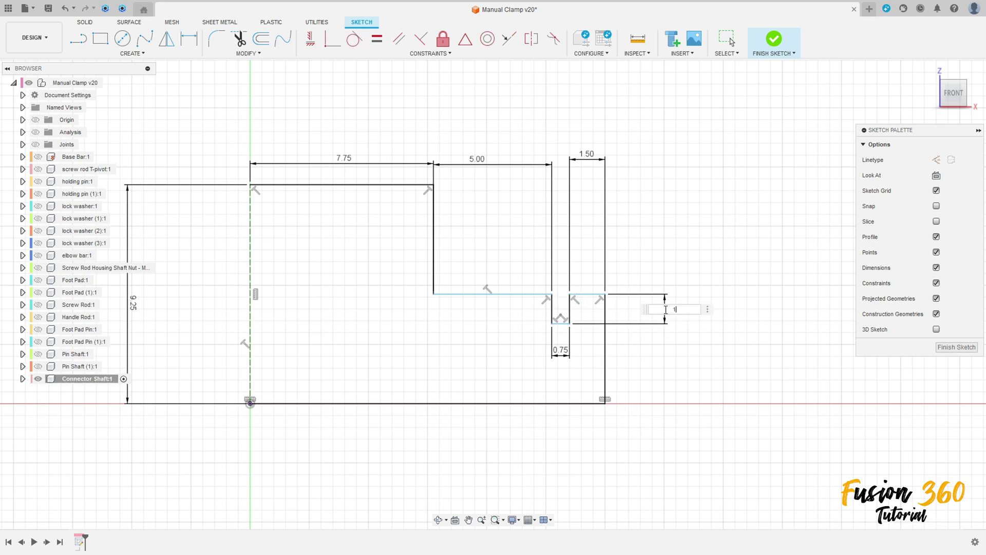
{"action": "key", "text": "Return"}
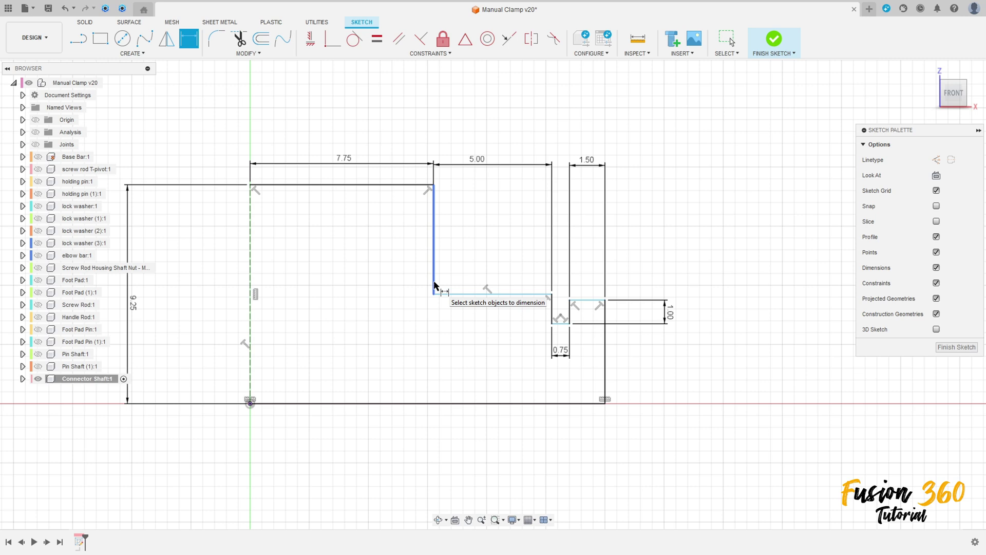
{"action": "left_click", "coordinate": [462, 295]}
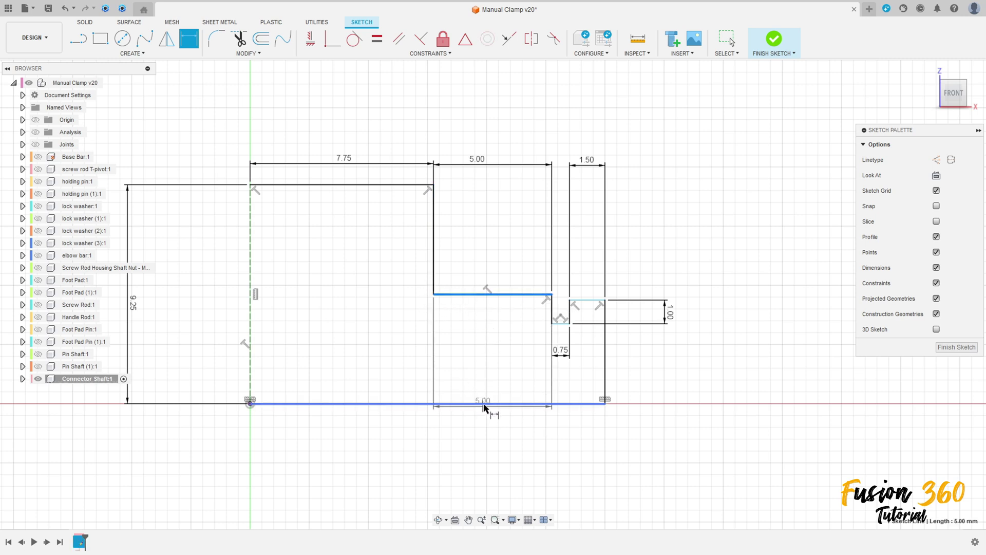
{"action": "left_click", "coordinate": [488, 403]}
{"action": "left_click", "coordinate": [743, 348]}
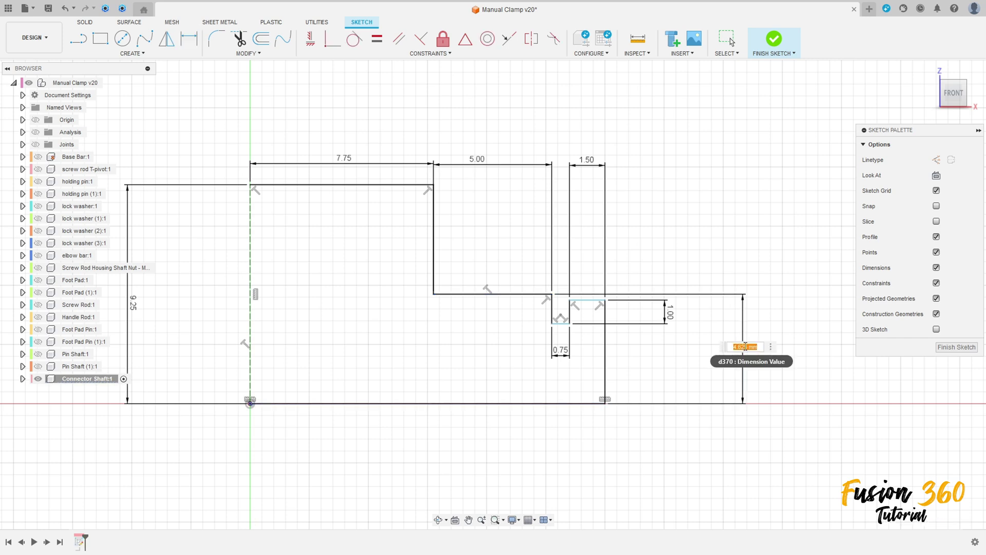
{"action": "key", "text": "Return"}
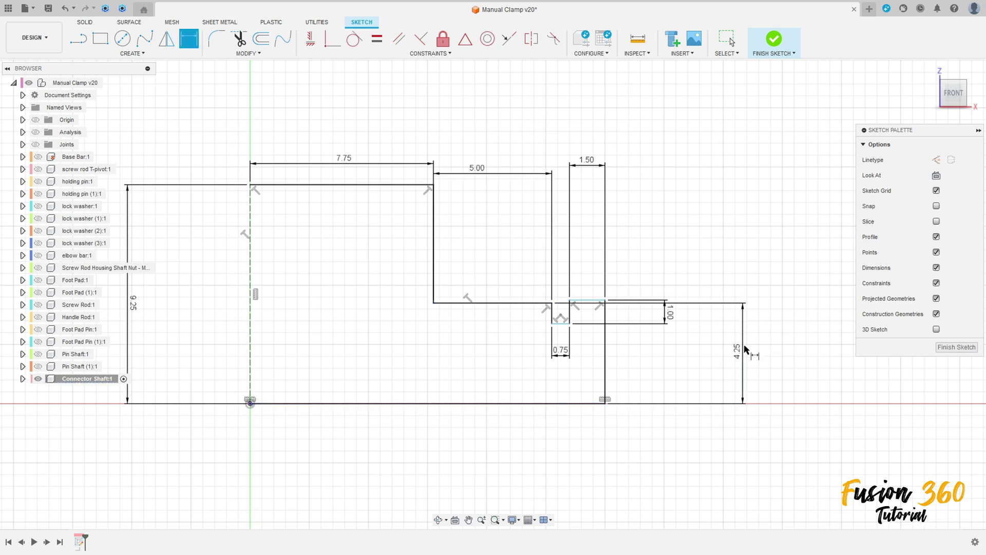
{"action": "key", "text": "Escape"}
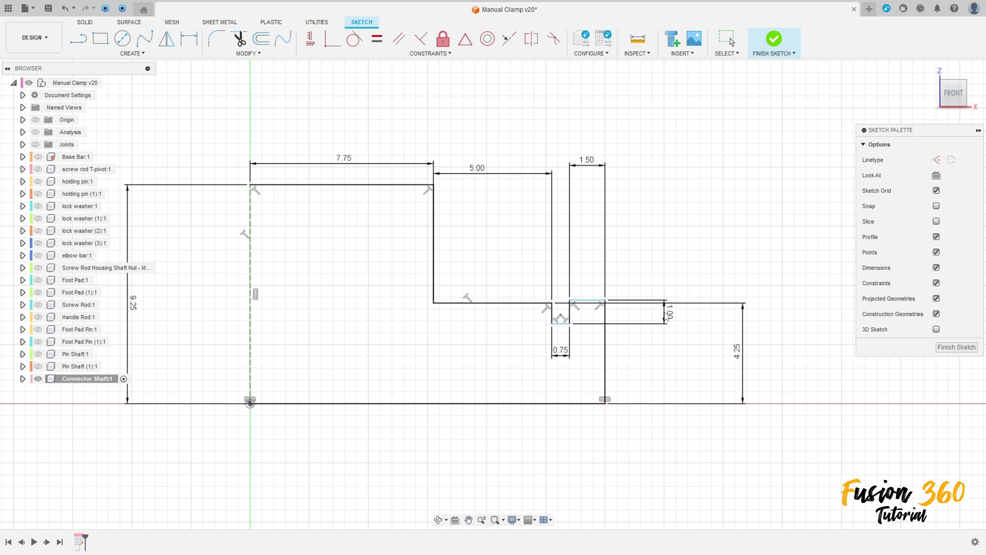
Constrain the slot's top edge lines and reposition the 1.00 and 9.25 dimensions.
{"action": "left_click", "coordinate": [311, 39]}
{"action": "scroll", "coordinate": [551, 304], "scroll_direction": "up", "scroll_amount": 3}
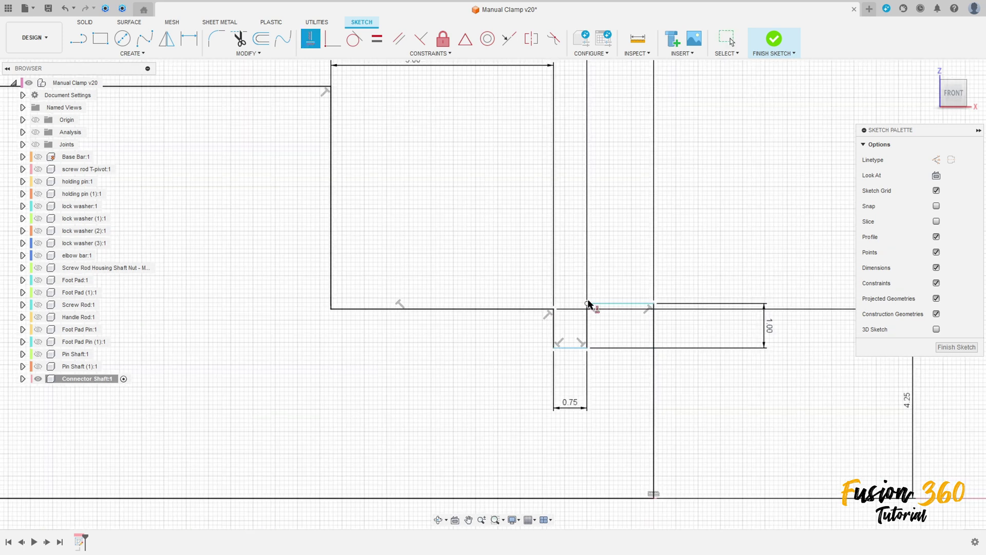
{"action": "left_click", "coordinate": [553, 312]}
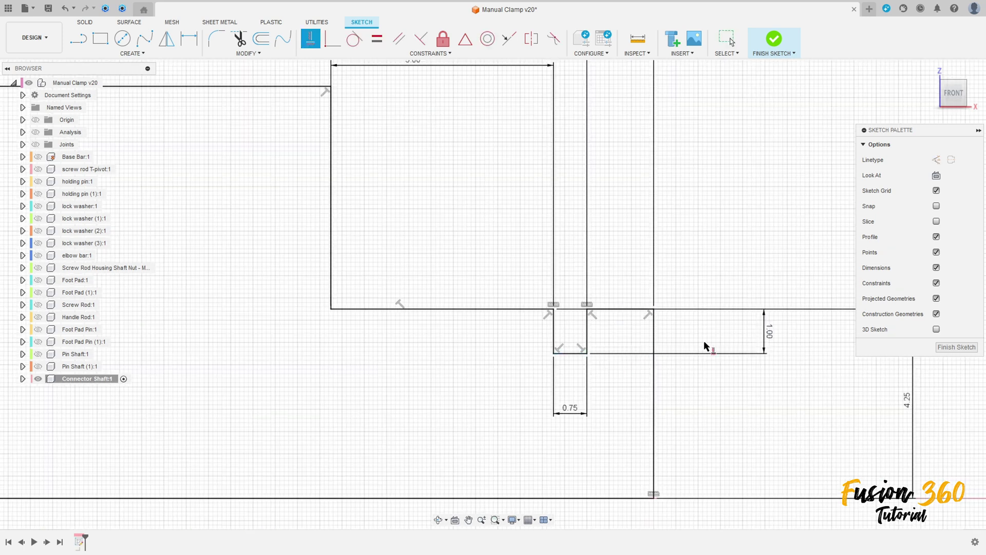
{"action": "key", "text": "Escape"}
{"action": "left_click_drag", "start_coordinate": [768, 337], "coordinate": [505, 339]}
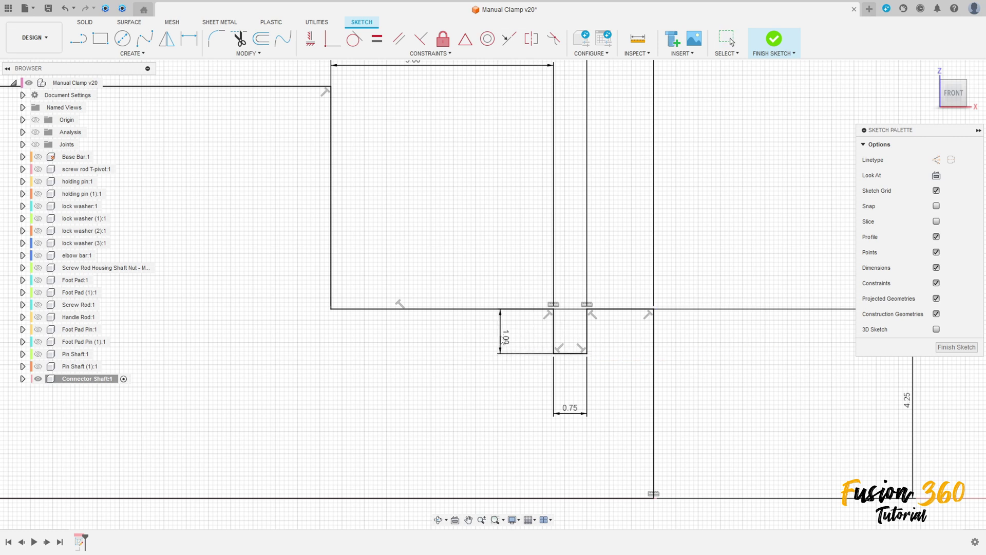
{"action": "scroll", "coordinate": [554, 356], "scroll_direction": "down", "scroll_amount": 2}
{"action": "scroll", "coordinate": [550, 345], "scroll_direction": "down", "scroll_amount": 1}
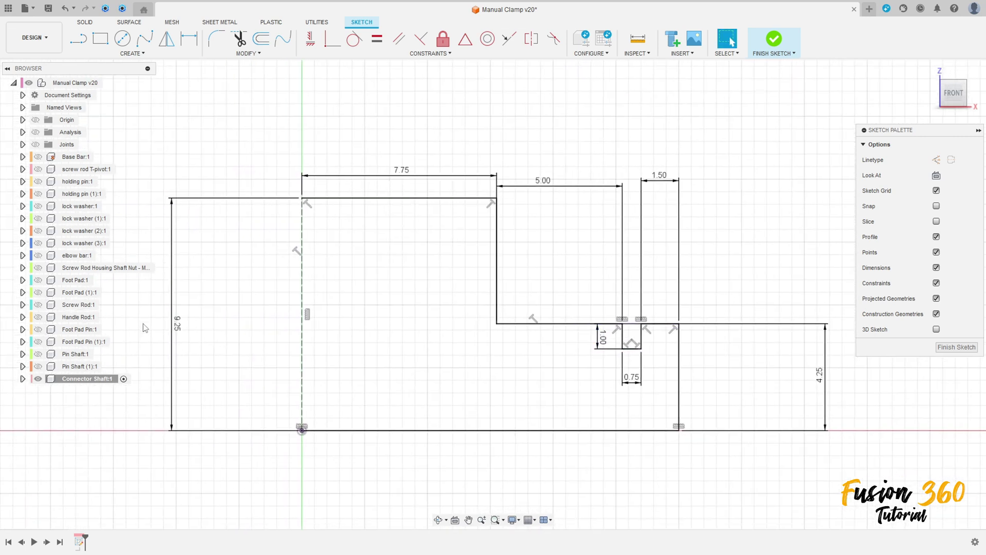
{"action": "left_click", "coordinate": [353, 324]}
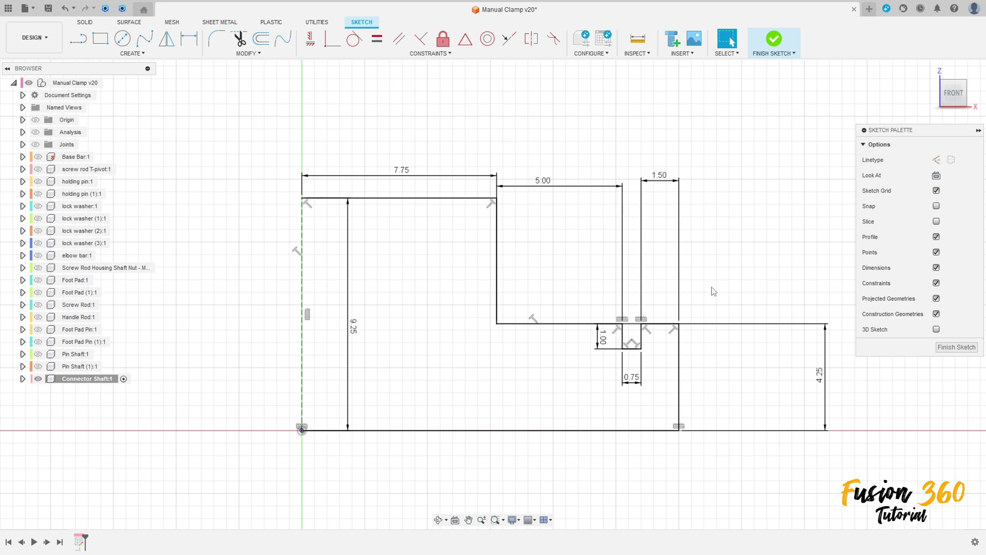
Chamfer the profile's right outer corner by 0.50.
{"action": "middle_click_drag", "start_coordinate": [711, 289], "coordinate": [623, 286]}
{"action": "left_click", "coordinate": [247, 53]}
{"action": "mouse_move", "coordinate": [232, 74]}
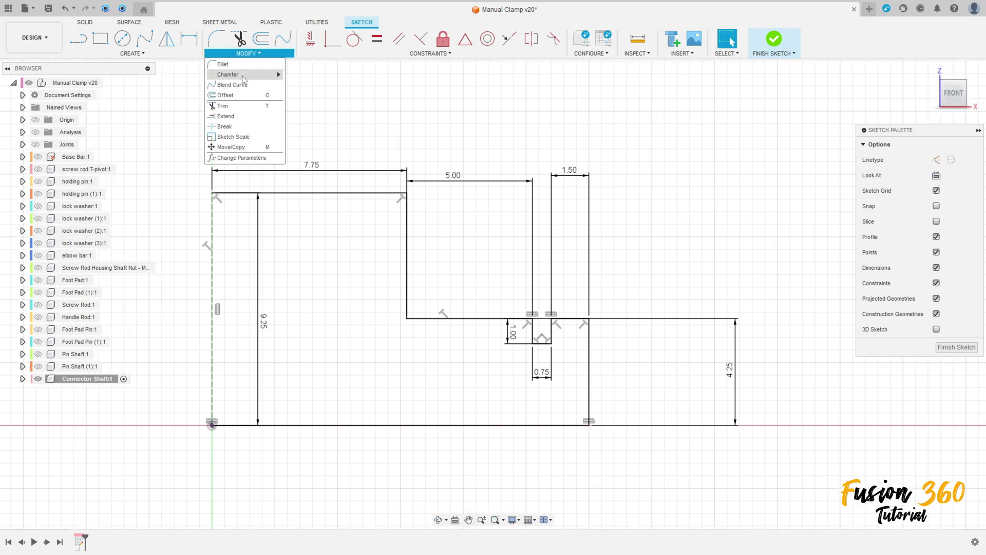
{"action": "left_click", "coordinate": [312, 75]}
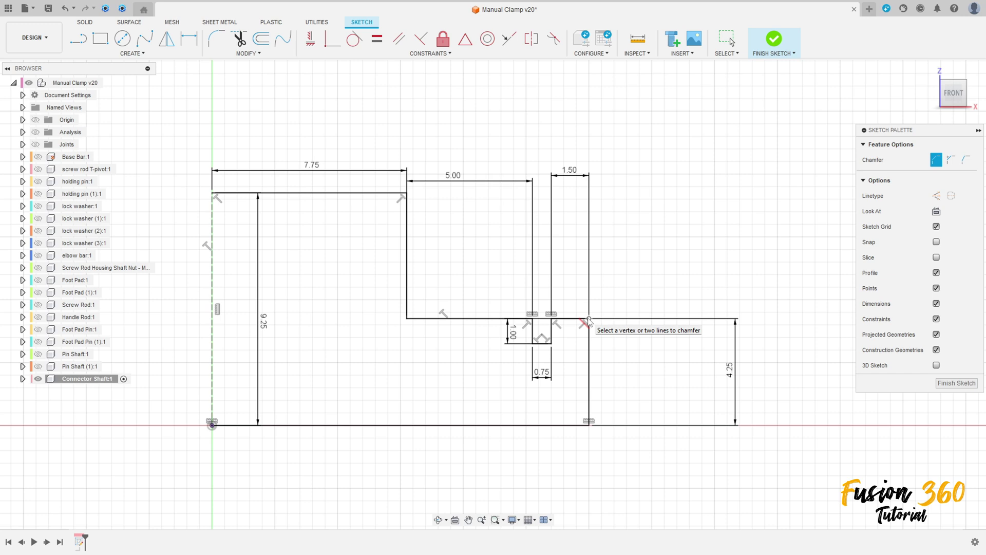
{"action": "left_click", "coordinate": [589, 319]}
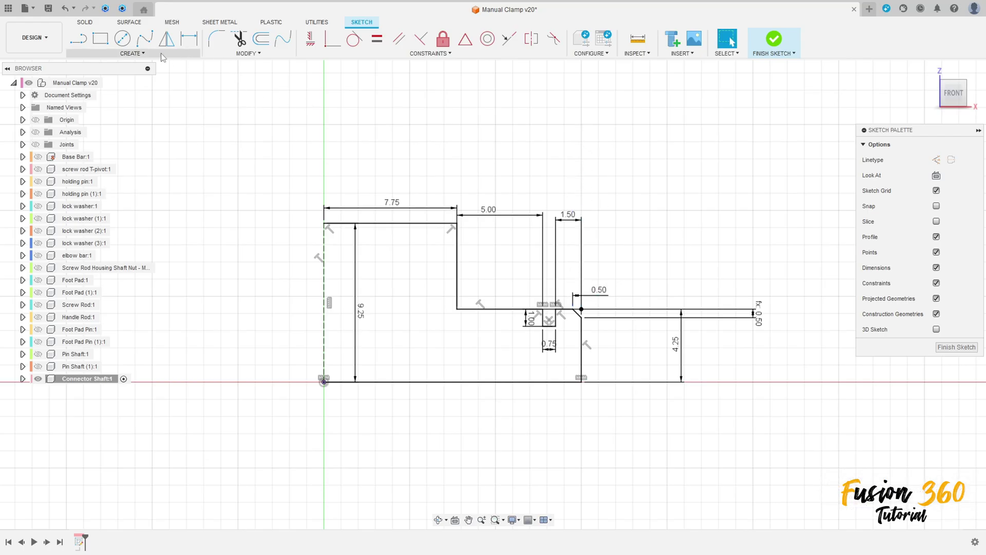
Mirror all the profile lines across the centre line.
{"action": "left_click", "coordinate": [167, 39]}
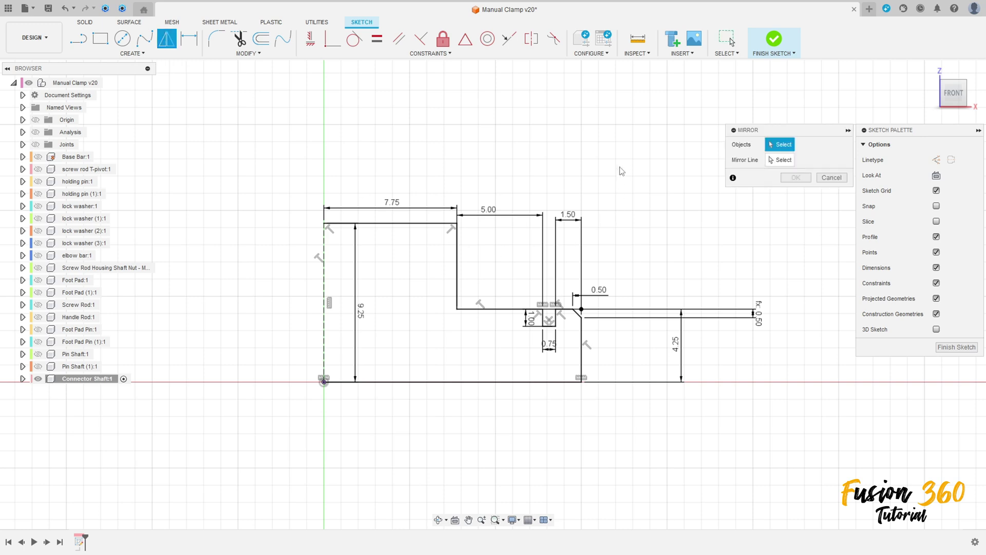
{"action": "left_click_drag", "start_coordinate": [667, 207], "coordinate": [367, 418]}
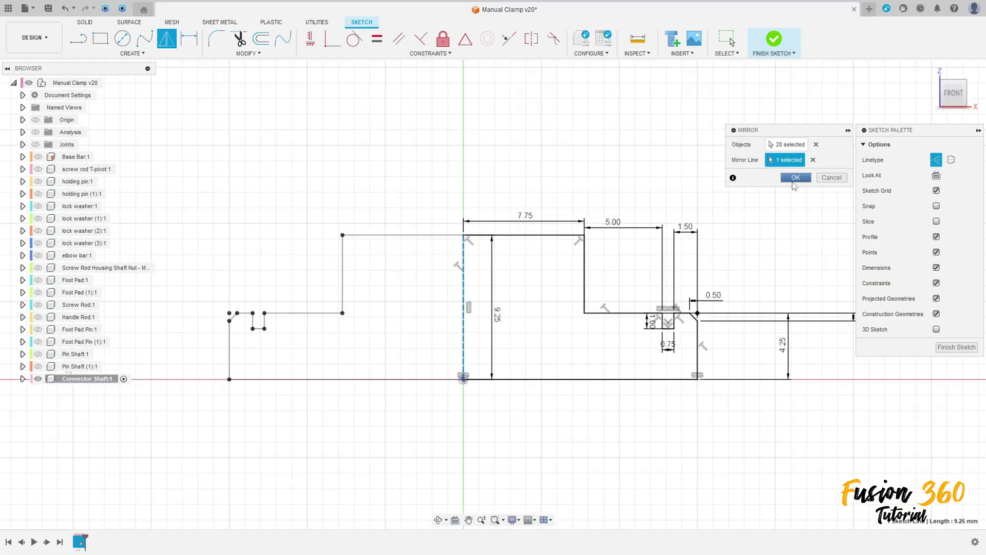
{"action": "left_click", "coordinate": [795, 179]}
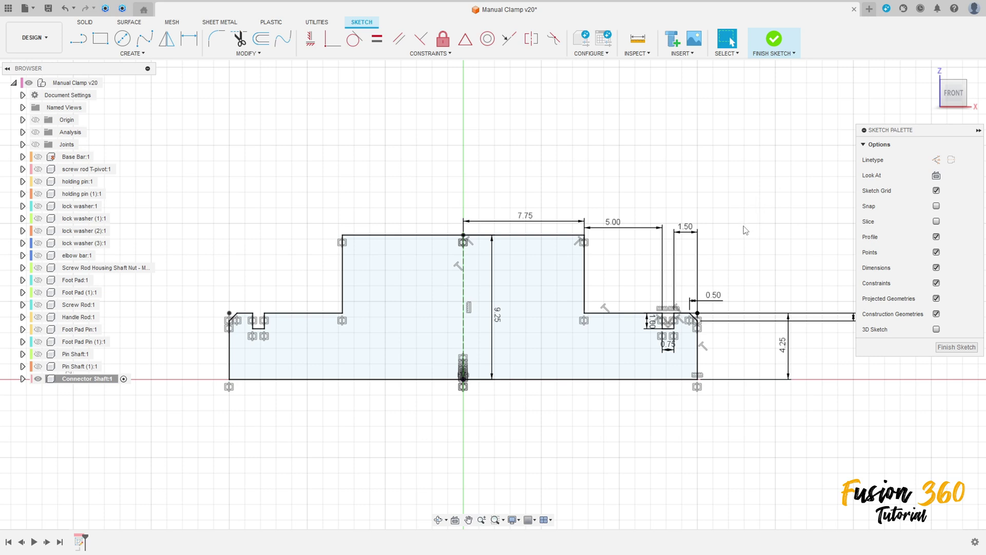
Revolve the profile around its bottom line into a solid shaft.
{"action": "left_click", "coordinate": [786, 48]}
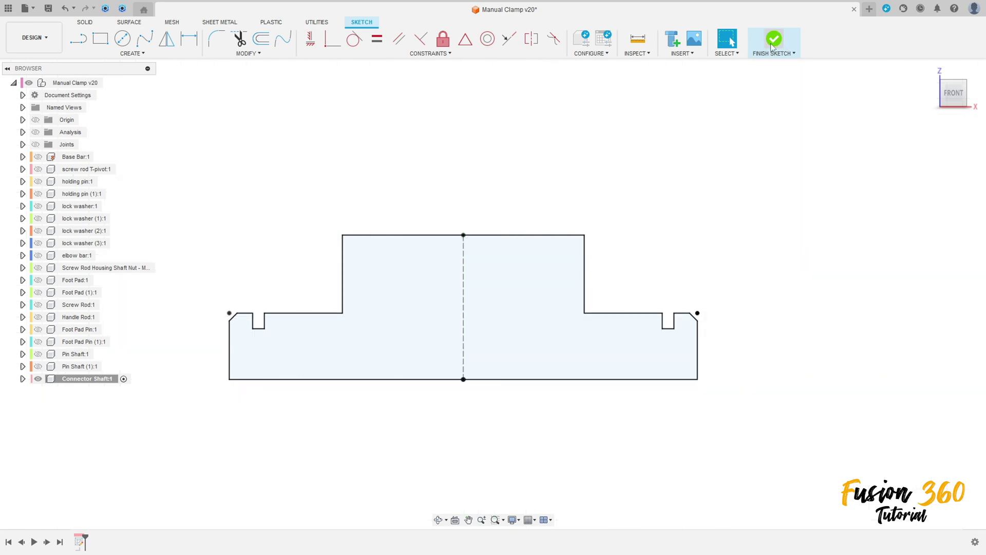
{"action": "left_click", "coordinate": [124, 40]}
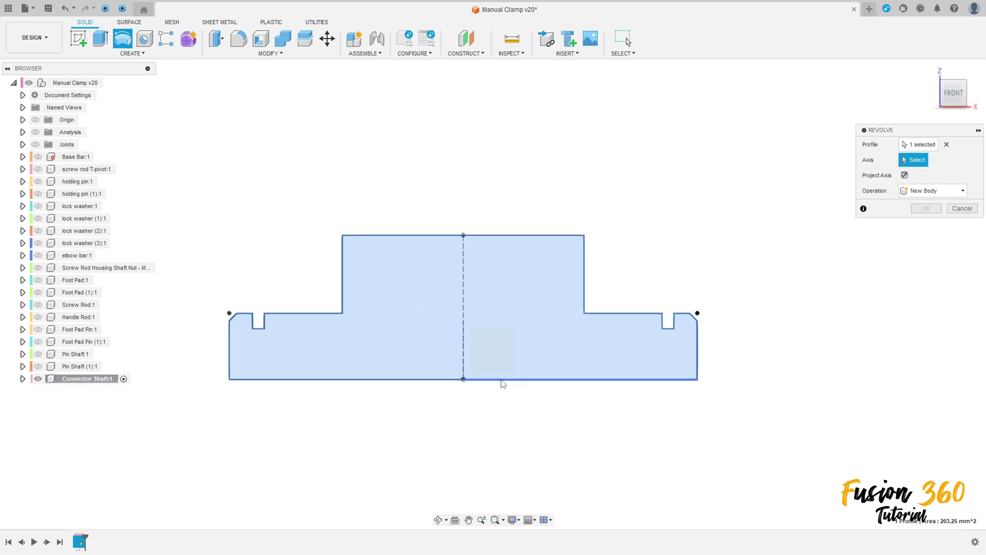
{"action": "left_click", "coordinate": [501, 380]}
{"action": "middle_click_drag", "start_coordinate": [530, 405], "coordinate": [844, 292], "text": "shift"}
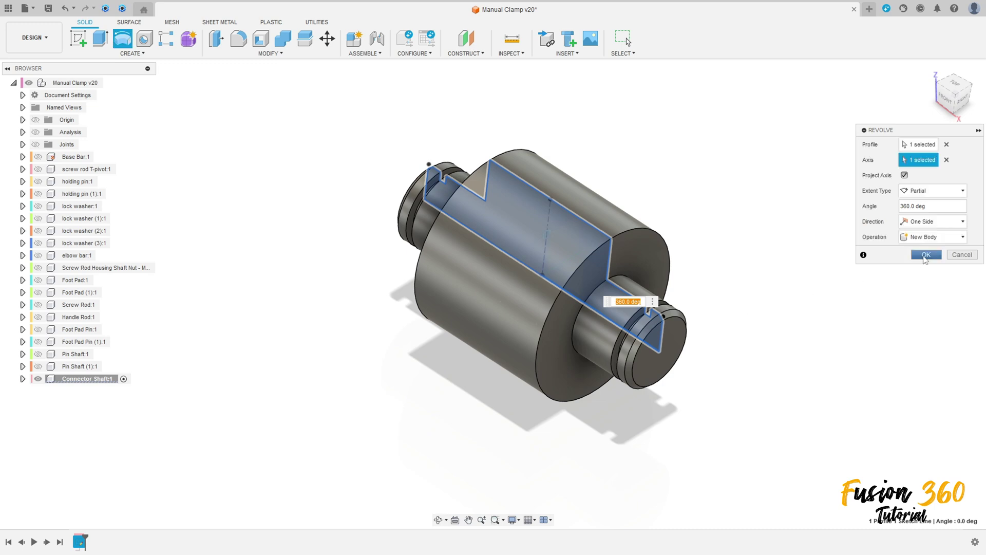
{"action": "left_click", "coordinate": [925, 257]}
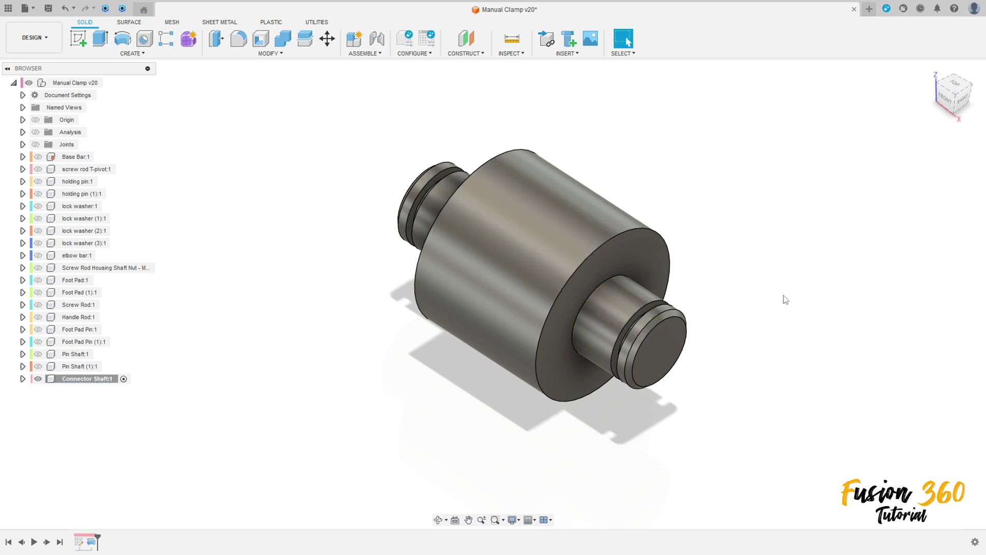
Chamfer the two circular edges of the large cylinder.
{"action": "left_click", "coordinate": [270, 54]}
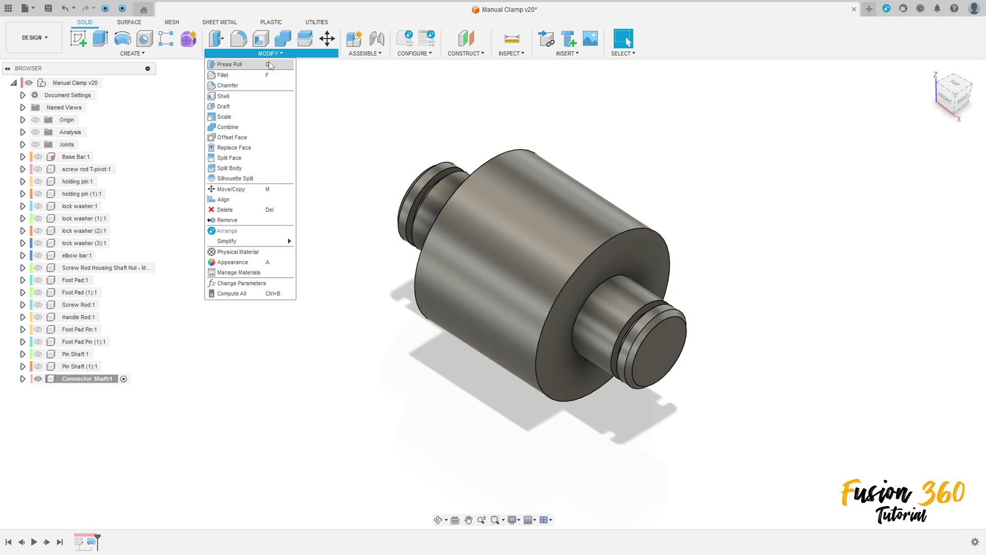
{"action": "left_click", "coordinate": [254, 95]}
{"action": "left_click", "coordinate": [642, 236]}
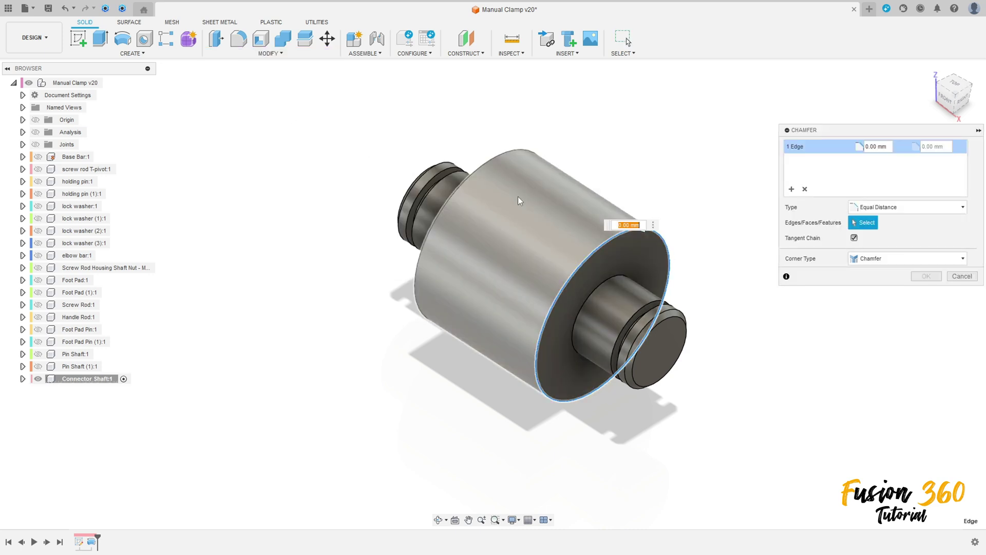
{"action": "left_click", "coordinate": [488, 169]}
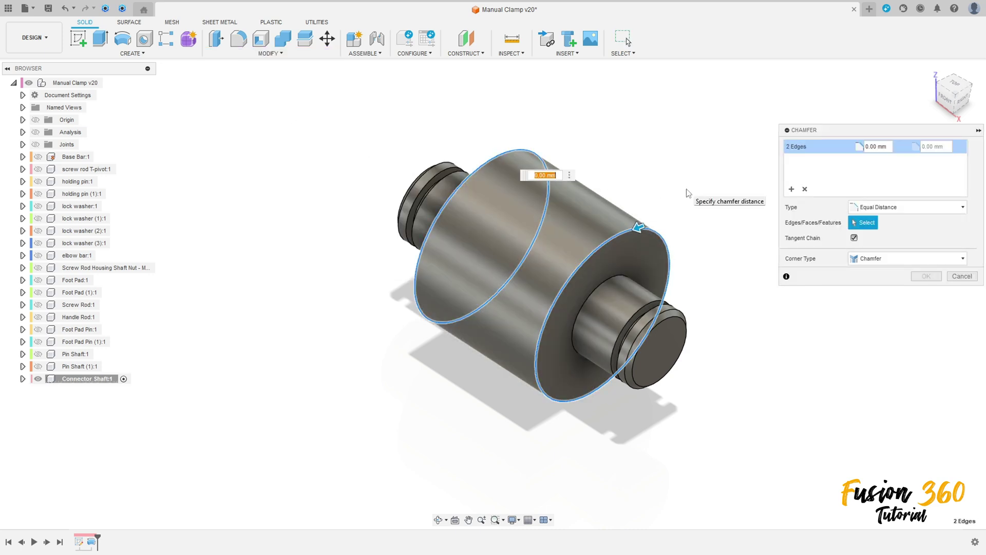
{"action": "type", "text": "0.5"}
{"action": "key", "text": "Return"}
{"action": "key", "text": "Return"}
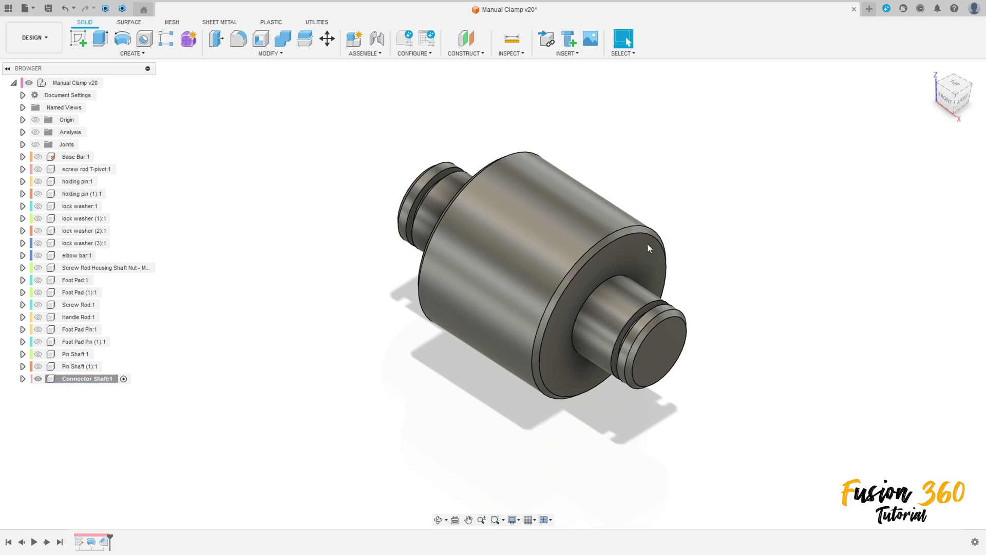
Show all the hidden clamp components from Base Bar onward.
{"action": "middle_click_drag", "start_coordinate": [648, 247], "coordinate": [418, 336], "text": "shift"}
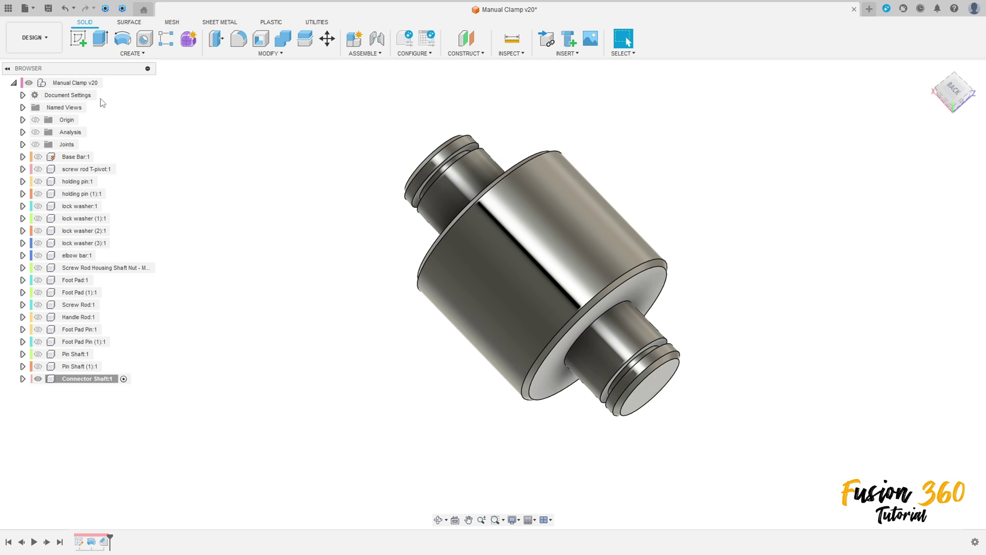
{"action": "left_click", "coordinate": [77, 156]}
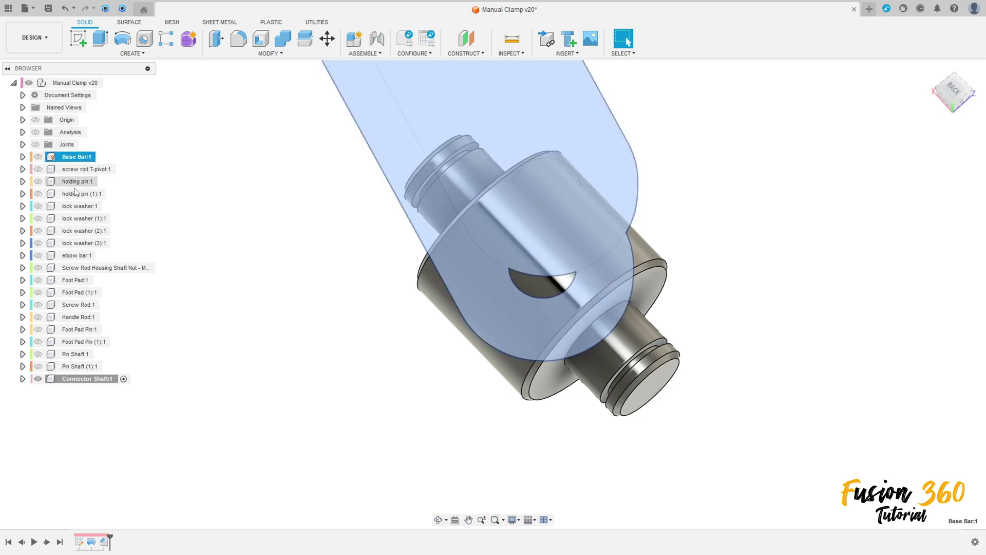
{"action": "left_click", "coordinate": [78, 378], "text": "shift"}
{"action": "key", "text": "v"}
{"action": "left_click", "coordinate": [202, 263]}
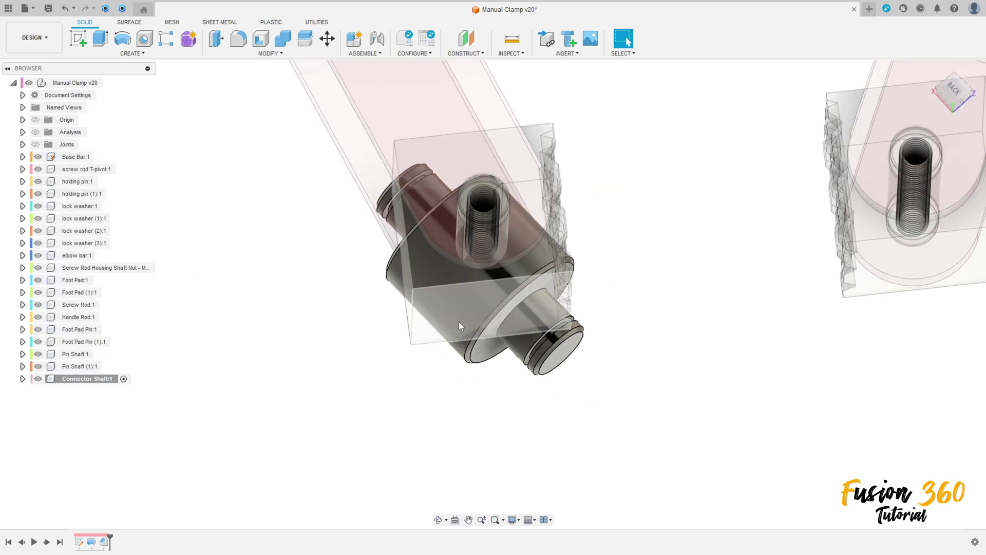
Move the connector shaft aside and make Manual Clamp v20 active.
{"action": "left_click_drag", "start_coordinate": [391, 269], "coordinate": [175, 247]}
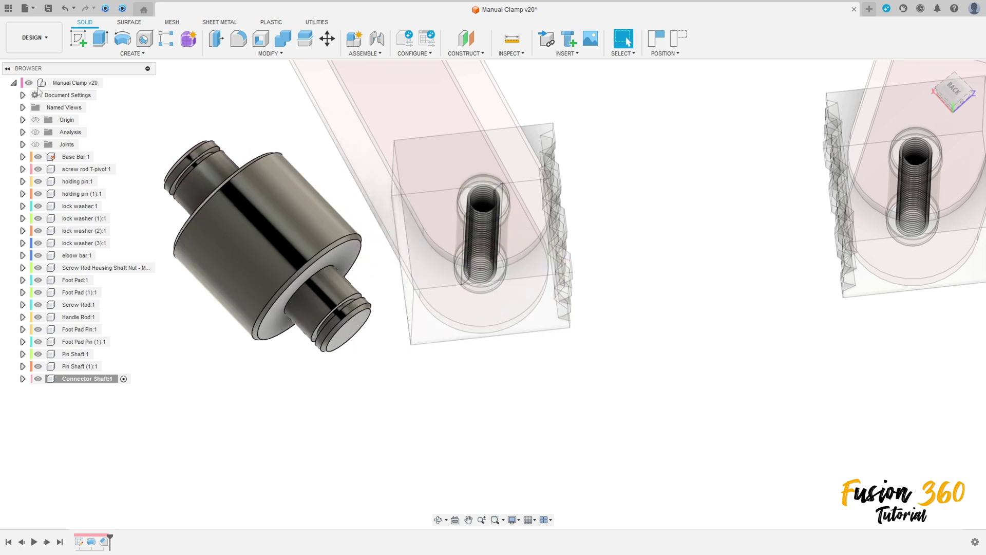
{"action": "left_click", "coordinate": [114, 83]}
{"action": "scroll", "coordinate": [304, 222], "scroll_direction": "down", "scroll_amount": 5}
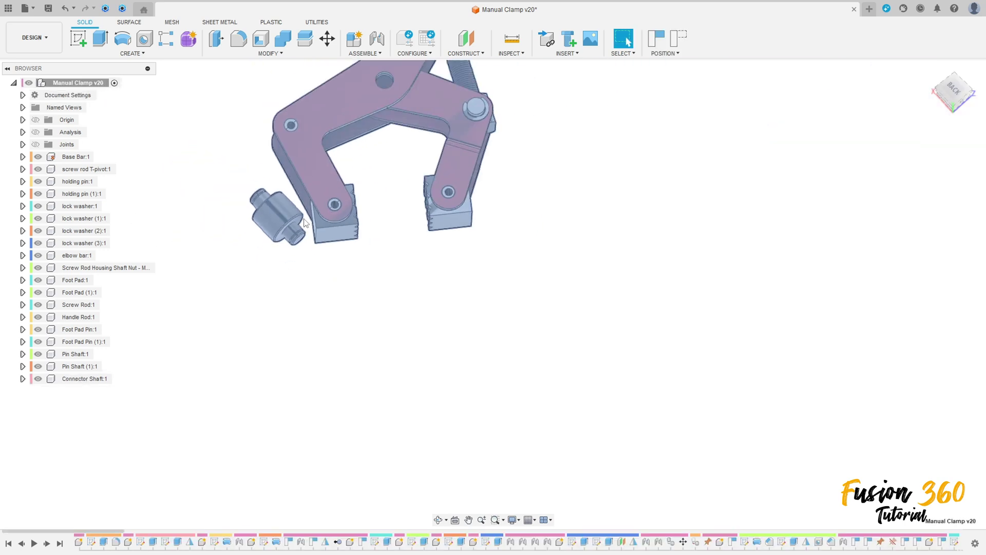
{"action": "middle_click_drag", "start_coordinate": [304, 222], "coordinate": [260, 165], "text": "shift"}
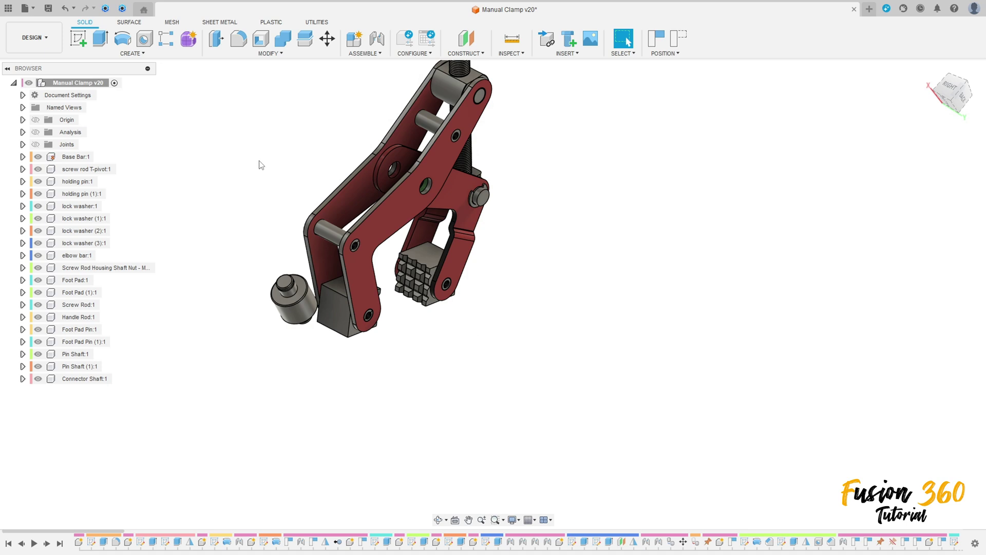
{"action": "scroll", "coordinate": [260, 165], "scroll_direction": "up", "scroll_amount": 2}
{"action": "scroll", "coordinate": [254, 154], "scroll_direction": "up", "scroll_amount": 2}
Begin a joint with an origin on the shaft, then cancel it.
{"action": "left_click", "coordinate": [364, 53]}
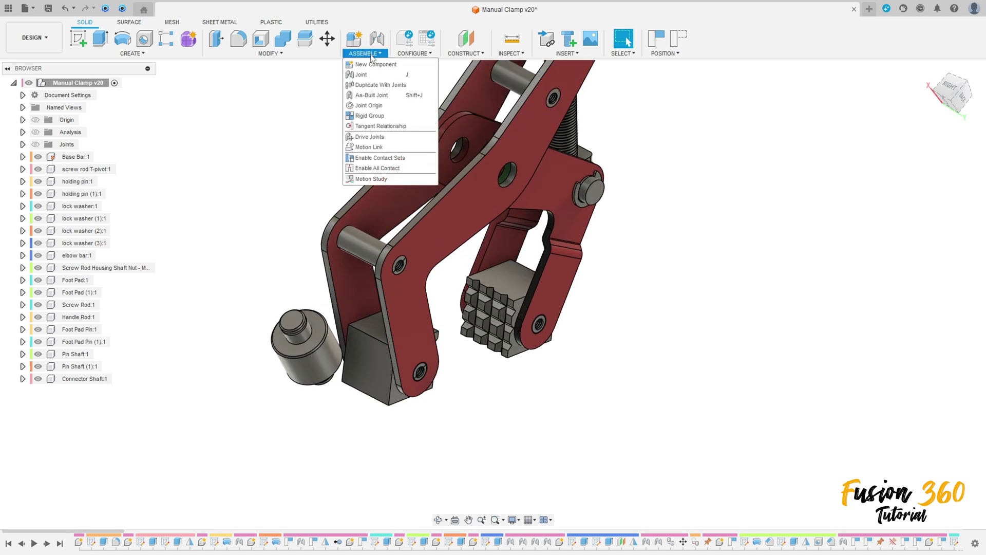
{"action": "left_click", "coordinate": [367, 80]}
{"action": "scroll", "coordinate": [311, 288], "scroll_direction": "up", "scroll_amount": 1}
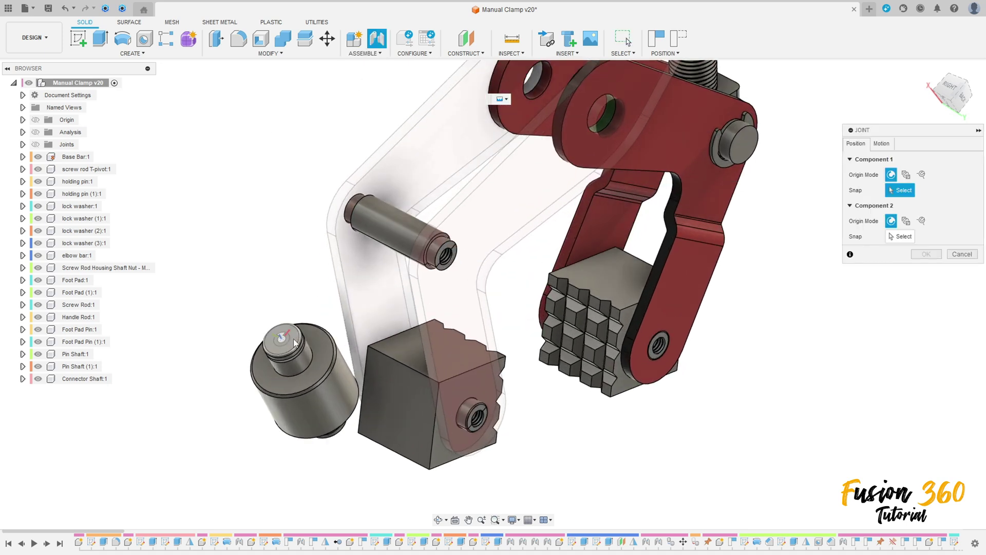
{"action": "scroll", "coordinate": [293, 340], "scroll_direction": "up", "scroll_amount": 3}
{"action": "left_click", "coordinate": [301, 344]}
{"action": "scroll", "coordinate": [452, 238], "scroll_direction": "down", "scroll_amount": 2}
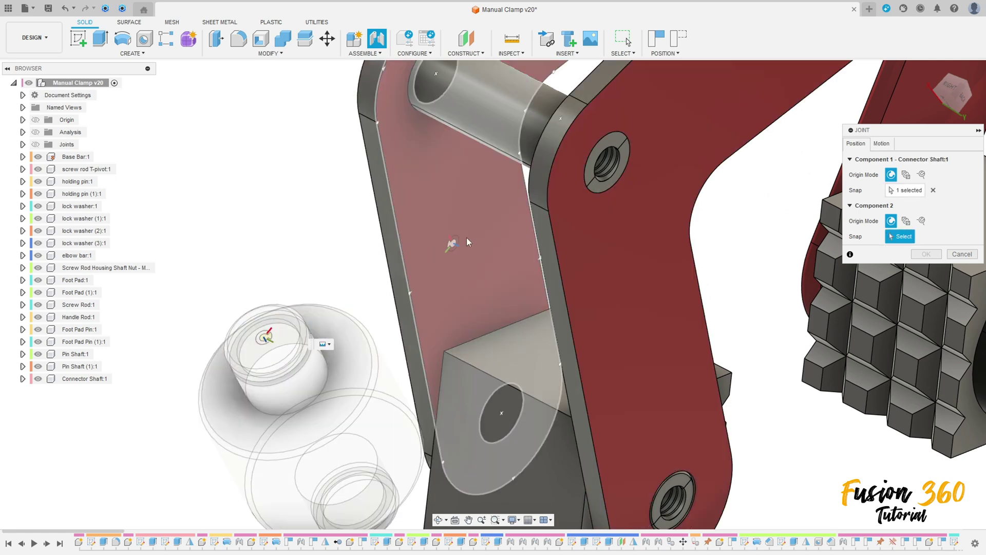
{"action": "scroll", "coordinate": [451, 239], "scroll_direction": "down", "scroll_amount": 2}
{"action": "scroll", "coordinate": [529, 285], "scroll_direction": "up", "scroll_amount": 2}
{"action": "scroll", "coordinate": [645, 128], "scroll_direction": "up", "scroll_amount": 1}
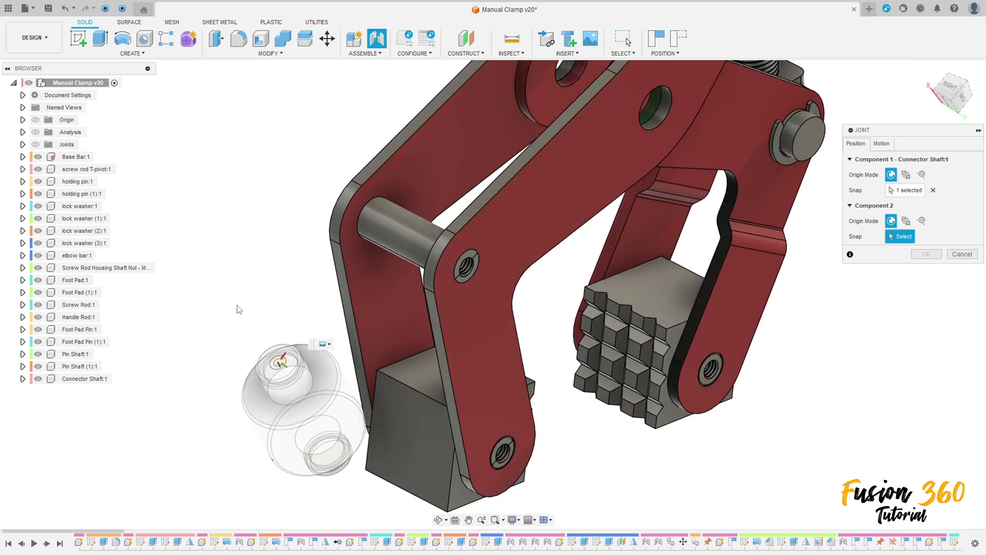
{"action": "key", "text": "Escape"}
{"action": "scroll", "coordinate": [346, 167], "scroll_direction": "up", "scroll_amount": 2}
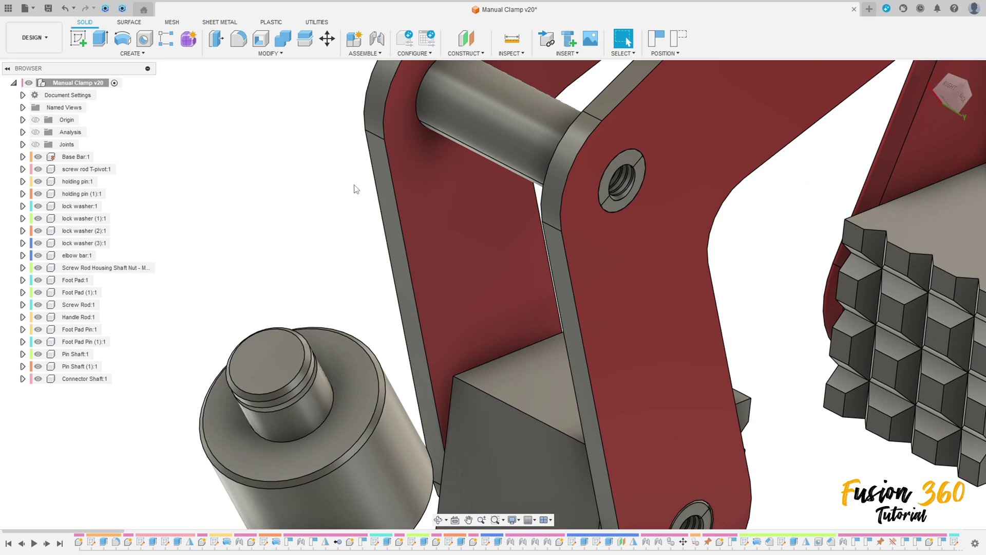
Join the shaft end to the Base Bar hole with Rigid motion.
{"action": "key", "text": "j"}
{"action": "scroll", "coordinate": [284, 460], "scroll_direction": "up", "scroll_amount": 2}
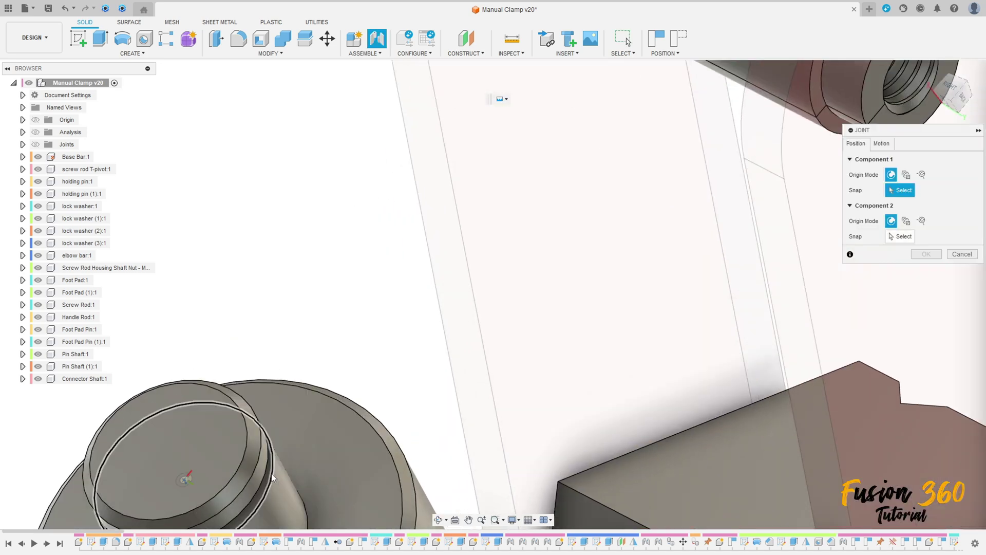
{"action": "scroll", "coordinate": [272, 472], "scroll_direction": "down", "scroll_amount": 2}
{"action": "left_click", "coordinate": [375, 337]}
{"action": "scroll", "coordinate": [412, 304], "scroll_direction": "down", "scroll_amount": 3}
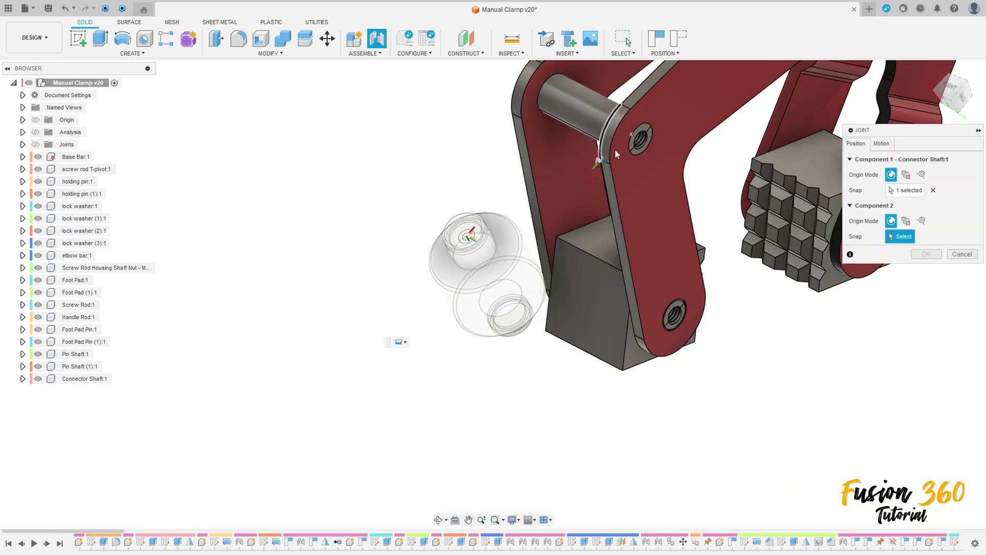
{"action": "scroll", "coordinate": [616, 149], "scroll_direction": "down", "scroll_amount": 3}
{"action": "middle_click_drag", "start_coordinate": [609, 162], "coordinate": [520, 267], "text": "shift"}
{"action": "scroll", "coordinate": [520, 267], "scroll_direction": "up", "scroll_amount": 3}
{"action": "scroll", "coordinate": [589, 195], "scroll_direction": "up", "scroll_amount": 2}
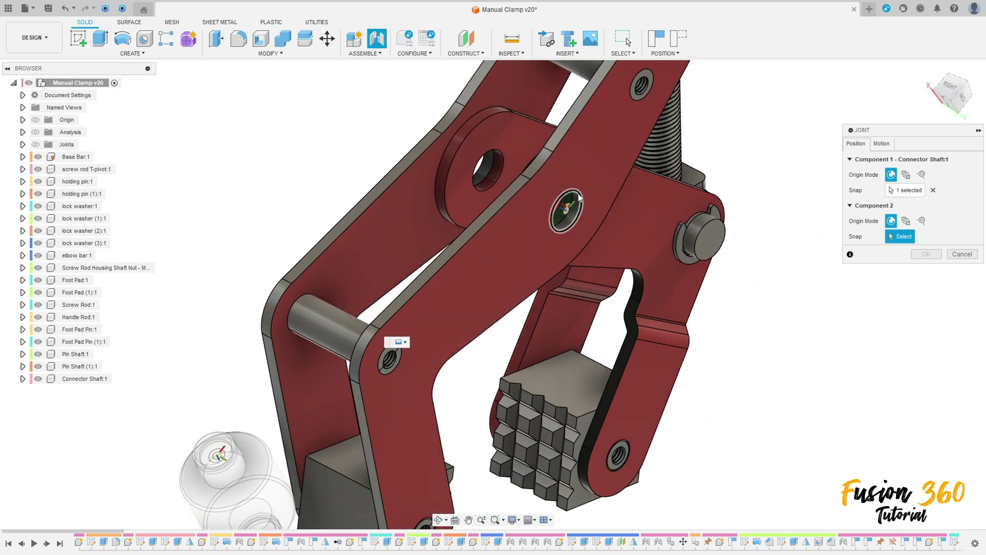
{"action": "left_click", "coordinate": [577, 202]}
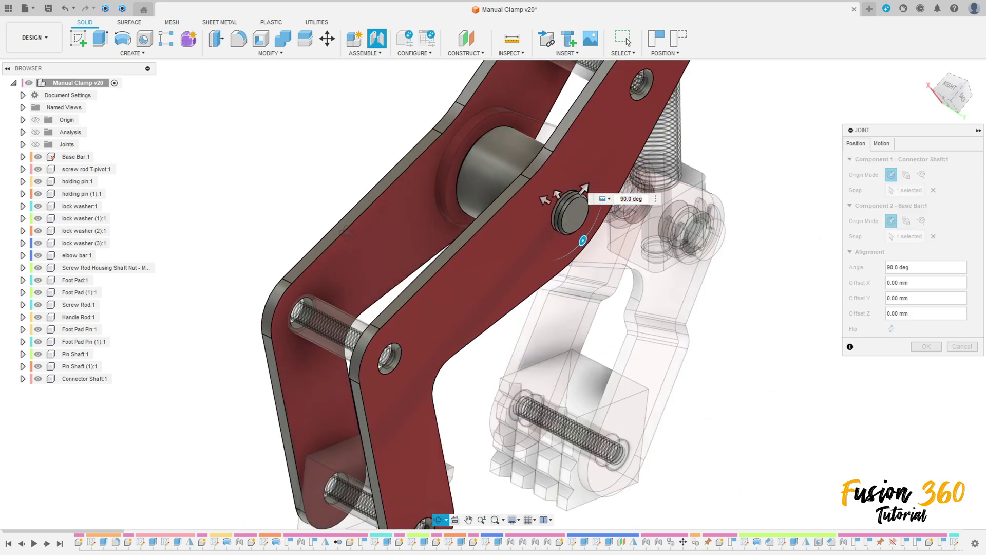
{"action": "middle_click_drag", "start_coordinate": [578, 202], "coordinate": [384, 139], "text": "shift"}
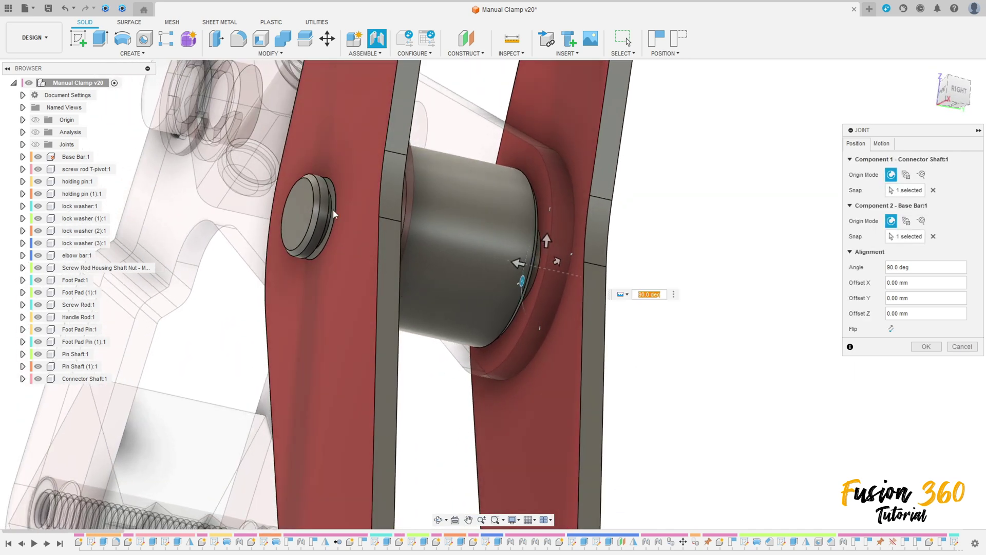
{"action": "middle_click_drag", "start_coordinate": [333, 209], "coordinate": [514, 235], "text": "shift"}
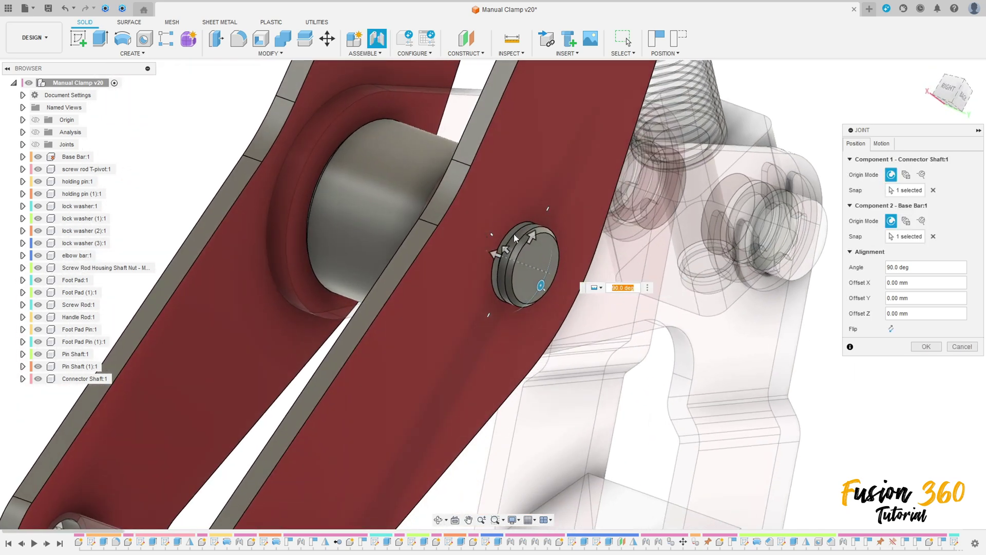
{"action": "left_click", "coordinate": [880, 144]}
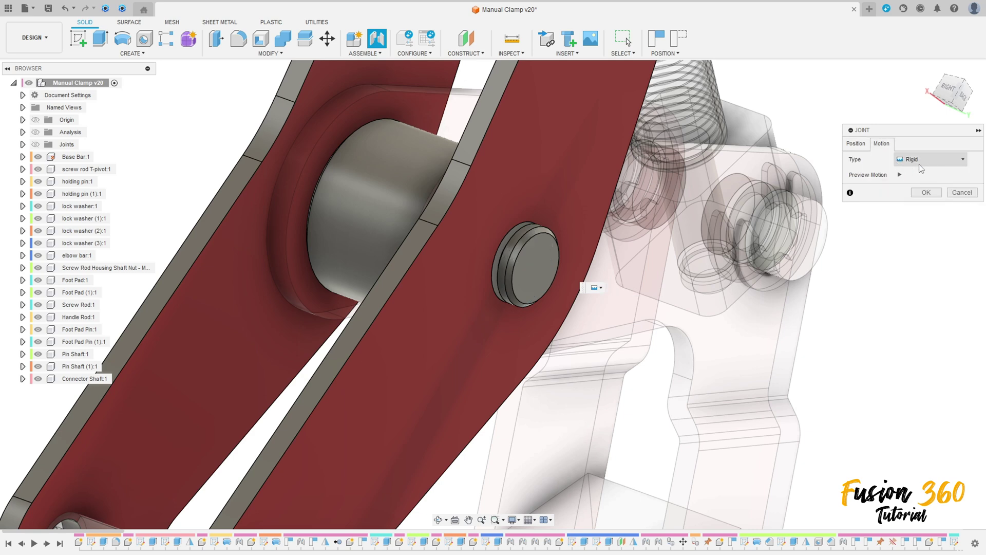
{"action": "left_click", "coordinate": [927, 193]}
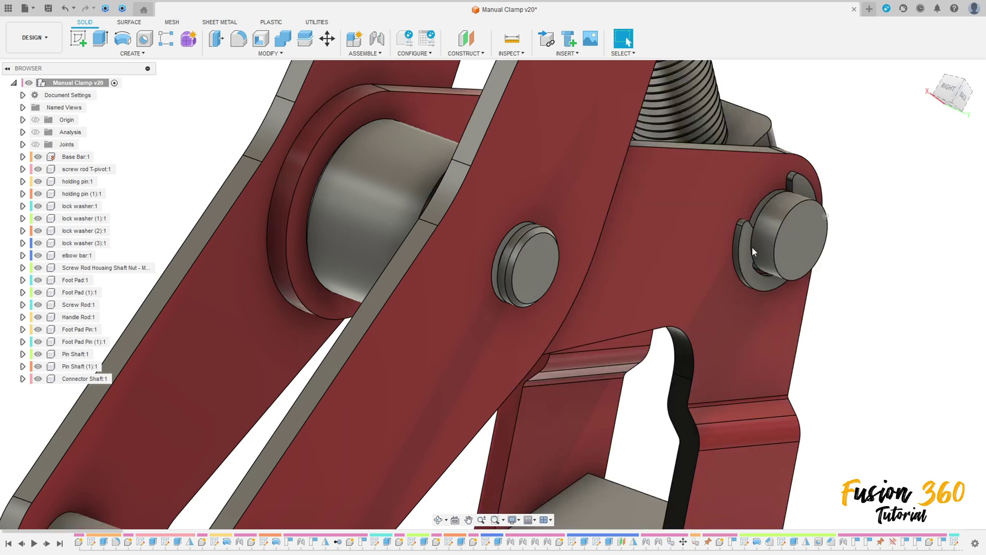
{"action": "scroll", "coordinate": [753, 247], "scroll_direction": "down", "scroll_amount": 5}
Copy lock washer:1 and paste a new copy into the clamp assembly.
{"action": "mouse_move", "coordinate": [550, 323]}
{"action": "middle_mouse_down", "text": "shift"}
{"action": "mouse_move", "coordinate": [475, 295]}
{"action": "mouse_move", "coordinate": [388, 234]}
{"action": "middle_mouse_up", "text": "shift"}
{"action": "scroll", "coordinate": [475, 295], "scroll_direction": "down", "scroll_amount": 3}
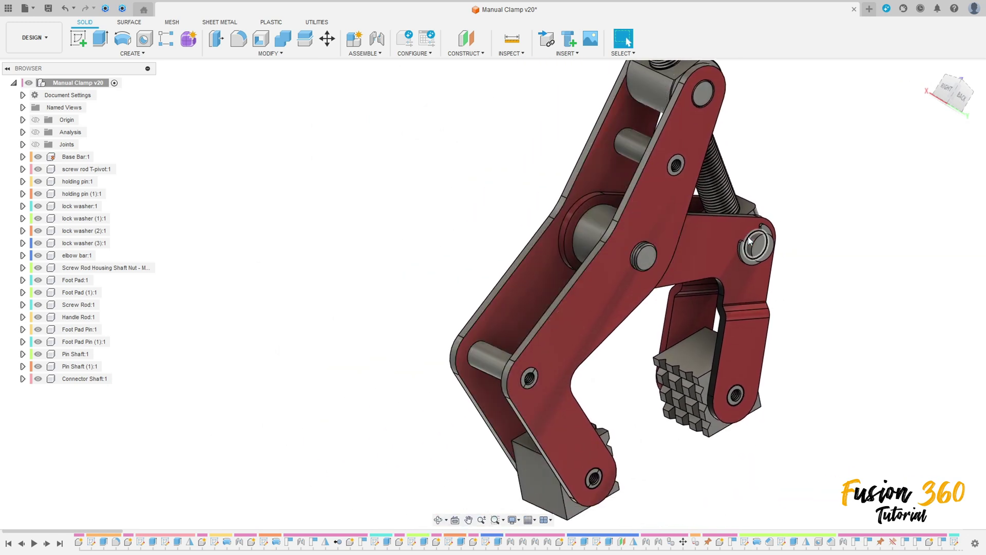
{"action": "left_click", "coordinate": [746, 262]}
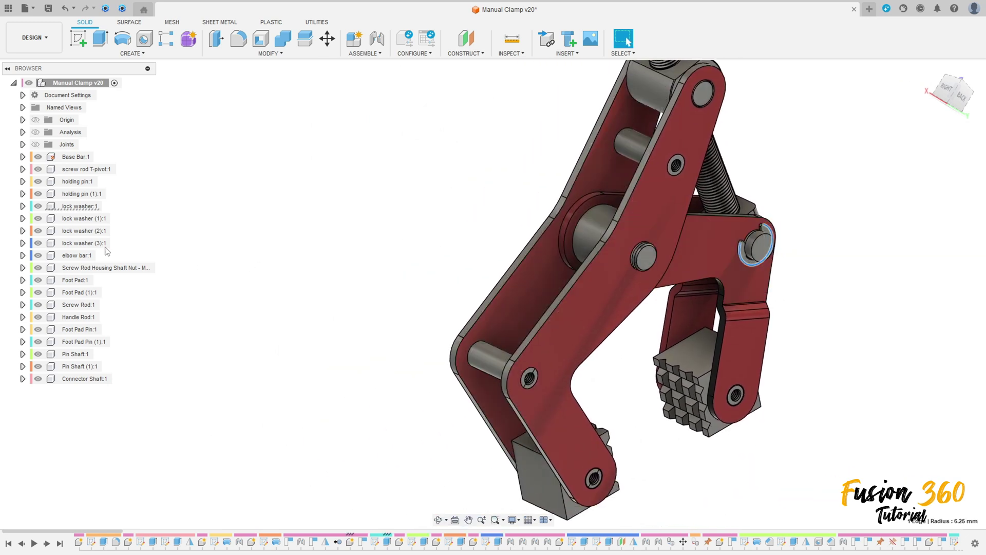
{"action": "right_click", "coordinate": [75, 207]}
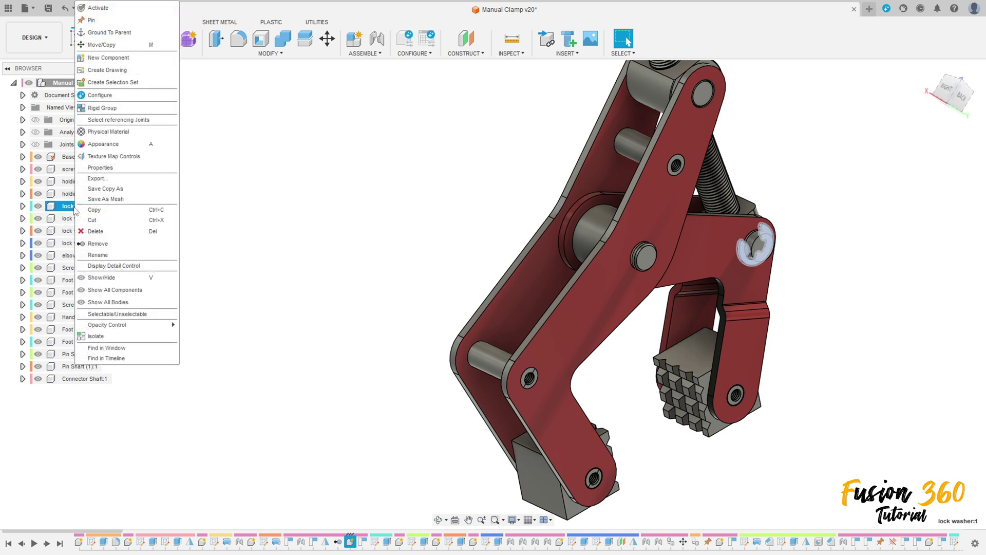
{"action": "left_click", "coordinate": [96, 211]}
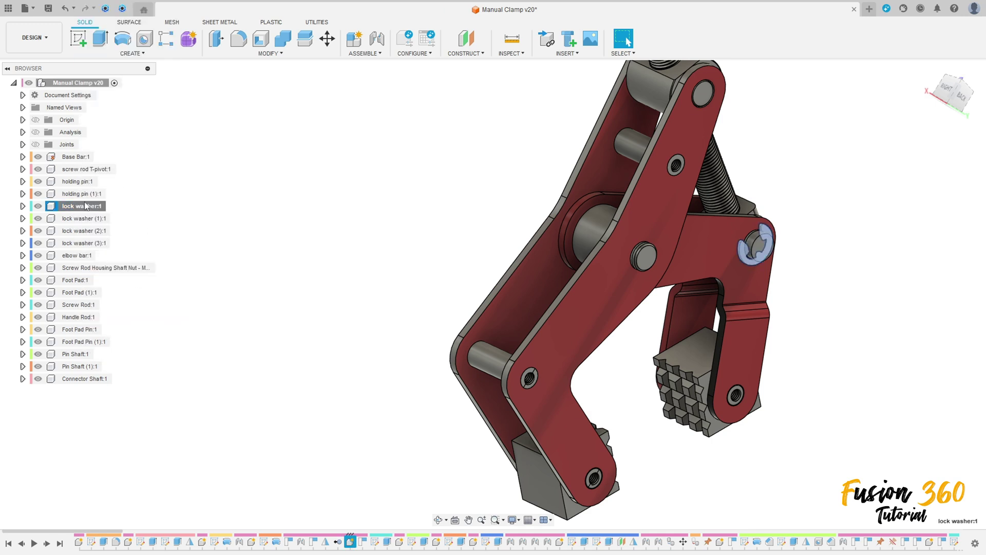
{"action": "right_click", "coordinate": [66, 83]}
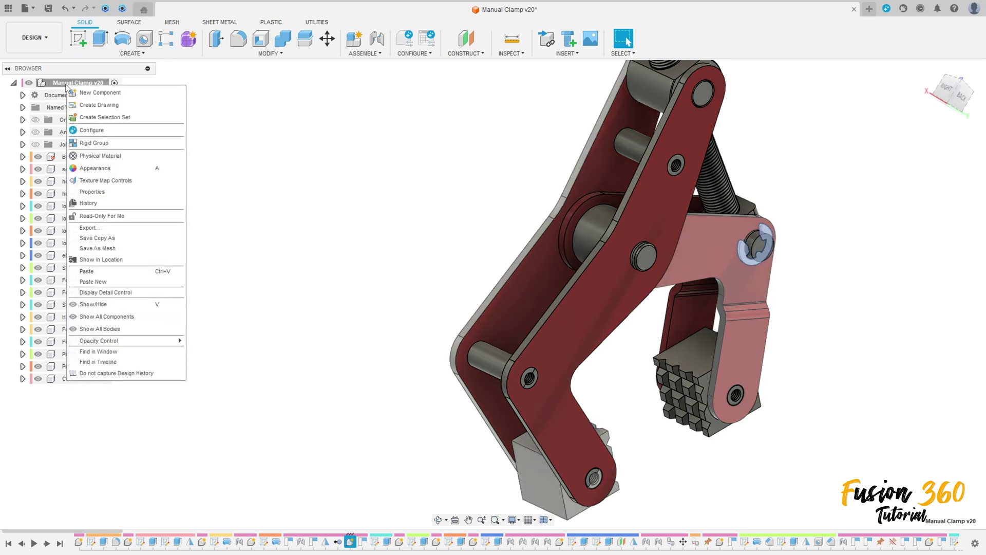
{"action": "left_click", "coordinate": [100, 281]}
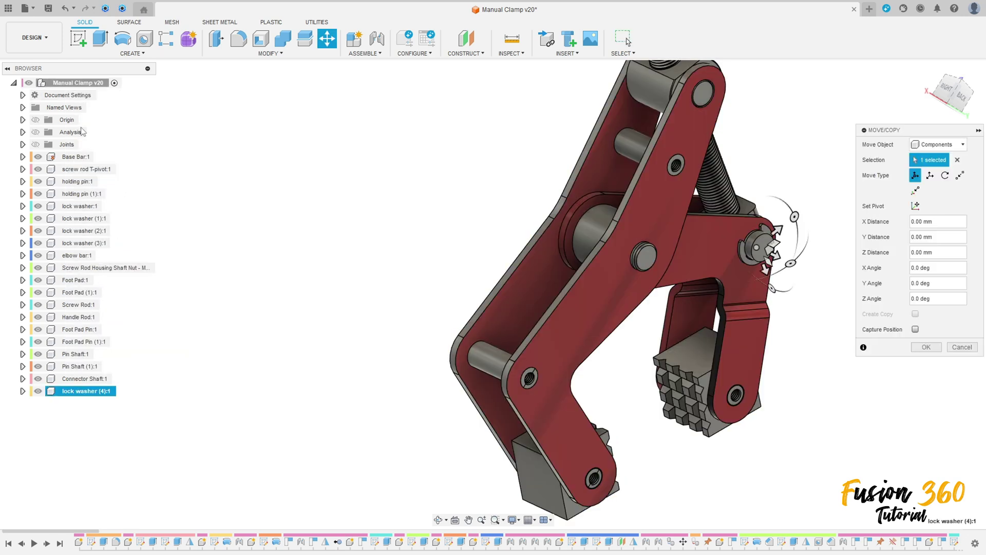
{"action": "left_click", "coordinate": [926, 347]}
Paste another lock washer and move it 30 mm away.
{"action": "right_click", "coordinate": [75, 83]}
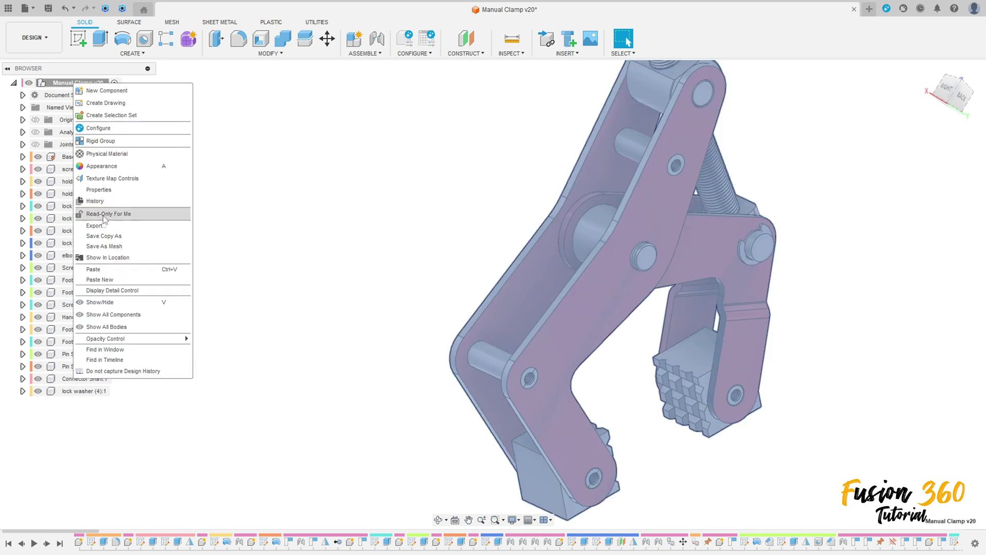
{"action": "left_click", "coordinate": [100, 279]}
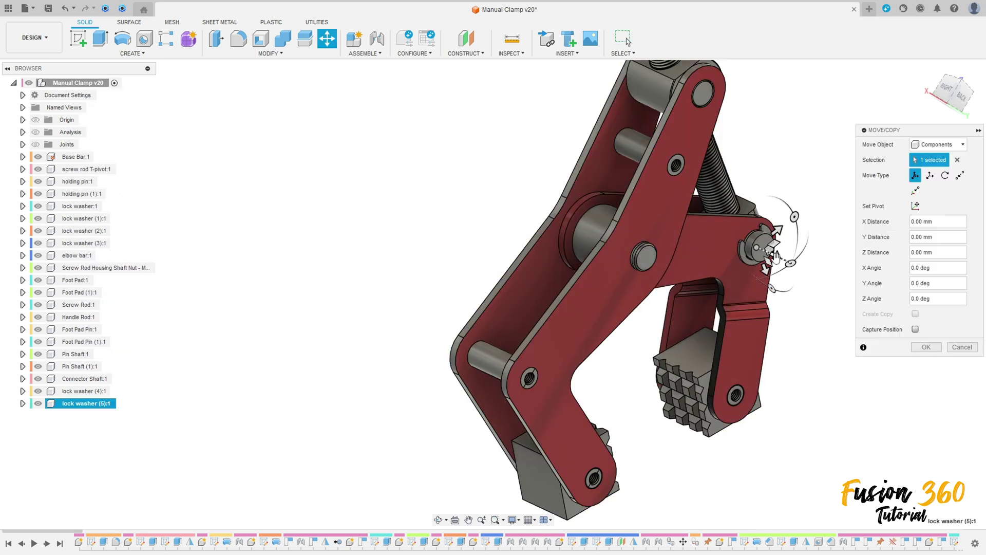
{"action": "left_click_drag", "start_coordinate": [773, 254], "coordinate": [841, 284]}
{"action": "left_click", "coordinate": [916, 351]}
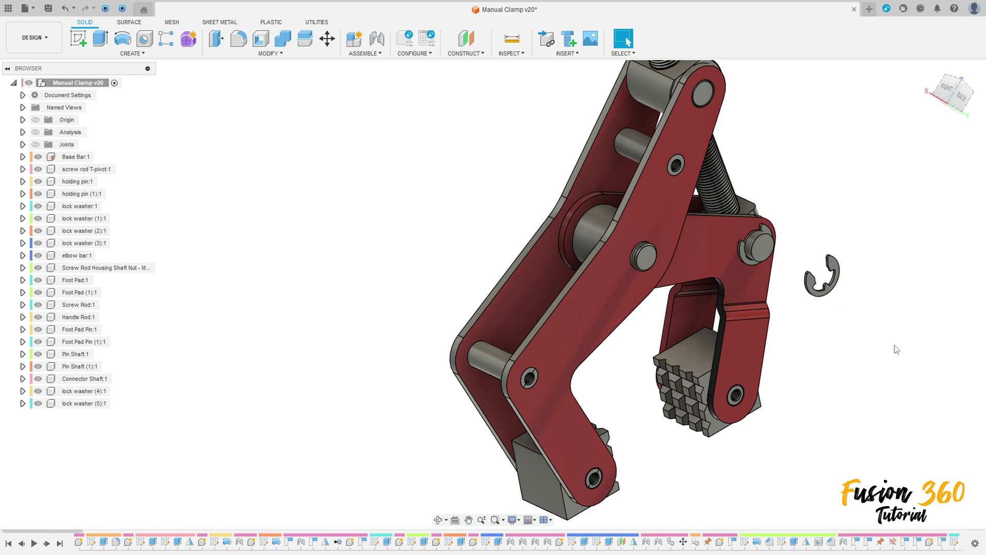
{"action": "scroll", "coordinate": [587, 276], "scroll_direction": "up", "scroll_amount": 5}
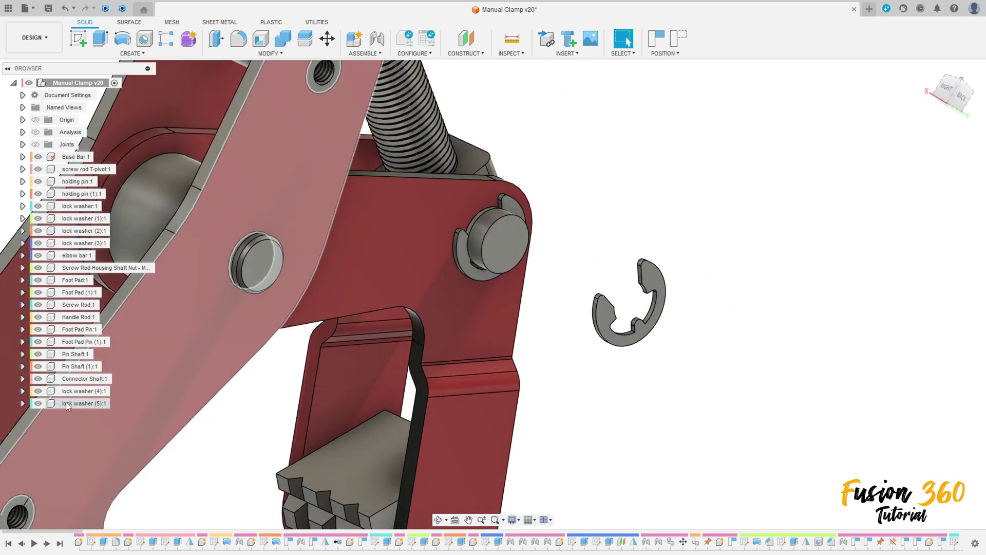
Drag pivot washer (4) off to sit beside loose washer (5).
{"action": "left_click", "coordinate": [65, 401]}
{"action": "left_click", "coordinate": [82, 392]}
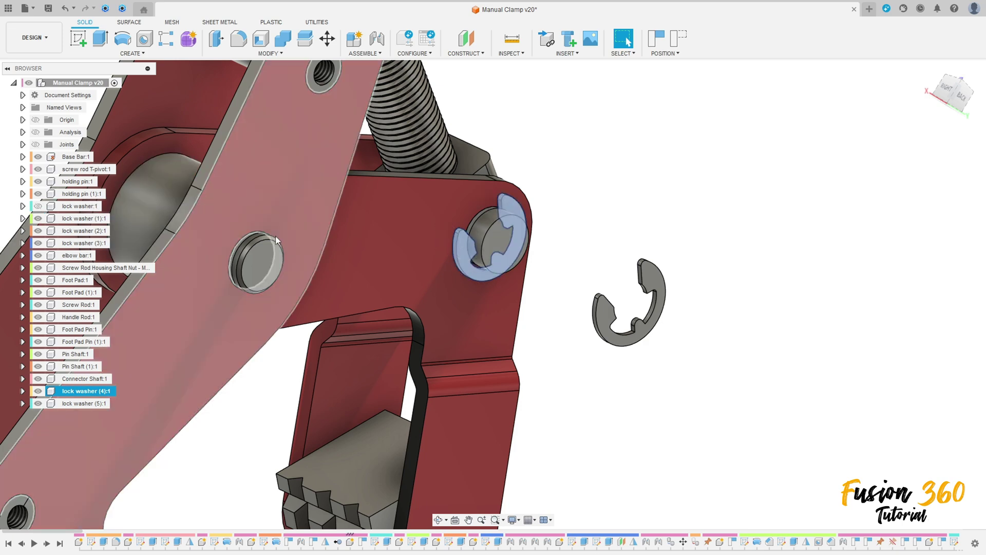
{"action": "left_click", "coordinate": [549, 203]}
{"action": "left_click_drag", "start_coordinate": [515, 206], "coordinate": [593, 263]}
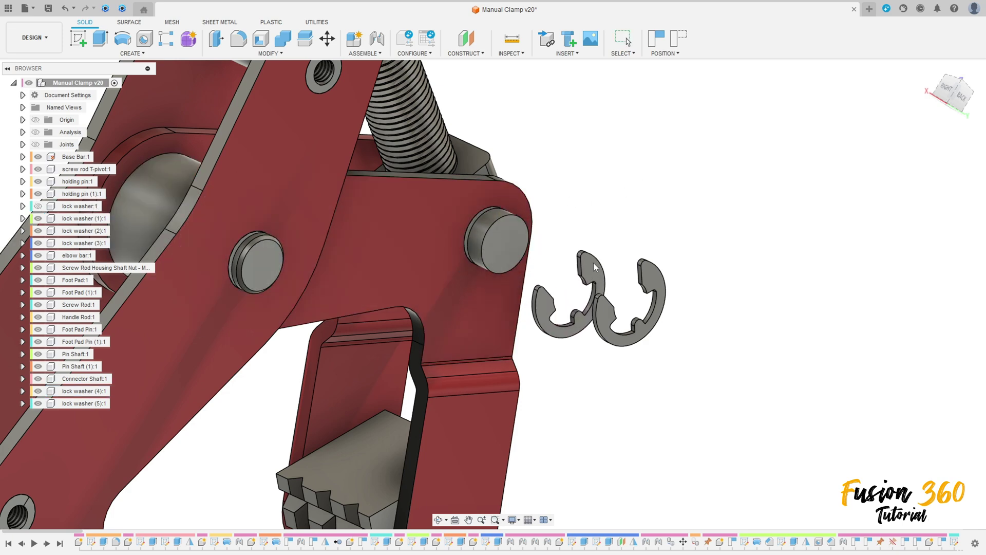
{"action": "middle_click_drag", "start_coordinate": [636, 203], "coordinate": [399, 96], "text": "shift"}
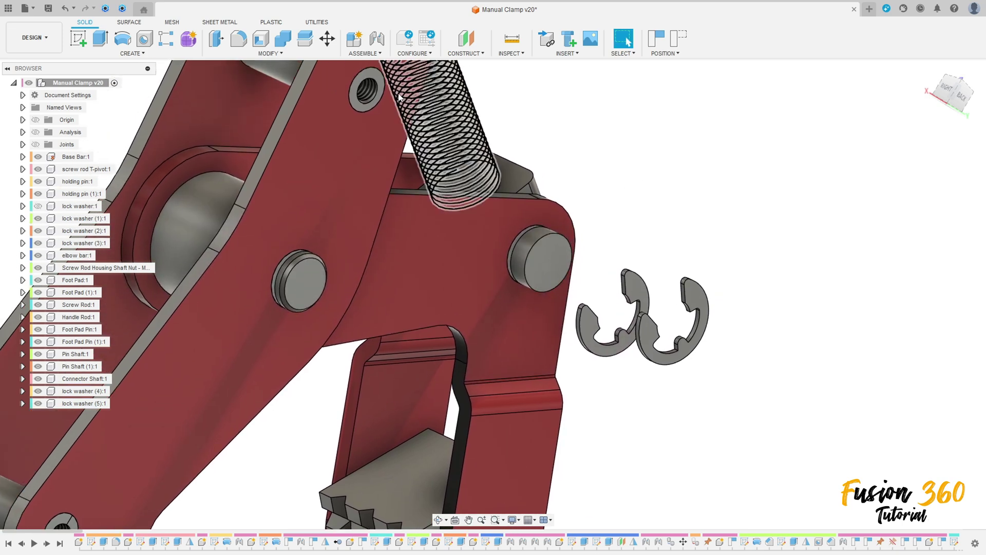
Rigidly joint lock washer (5) onto the Base Bar pin edge, flipped to seat correctly.
{"action": "left_click", "coordinate": [377, 39]}
{"action": "scroll", "coordinate": [672, 327], "scroll_direction": "up", "scroll_amount": 2}
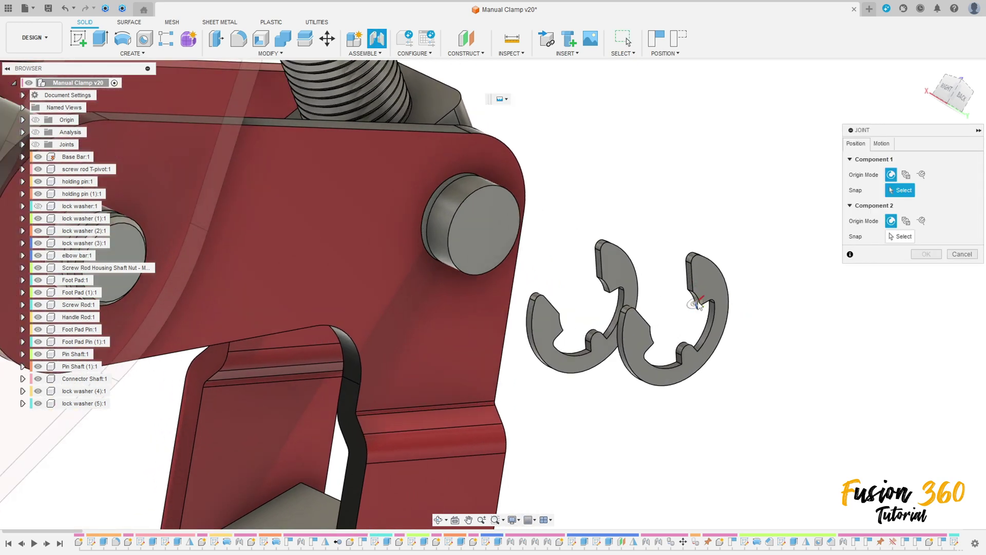
{"action": "scroll", "coordinate": [697, 298], "scroll_direction": "up", "scroll_amount": 2}
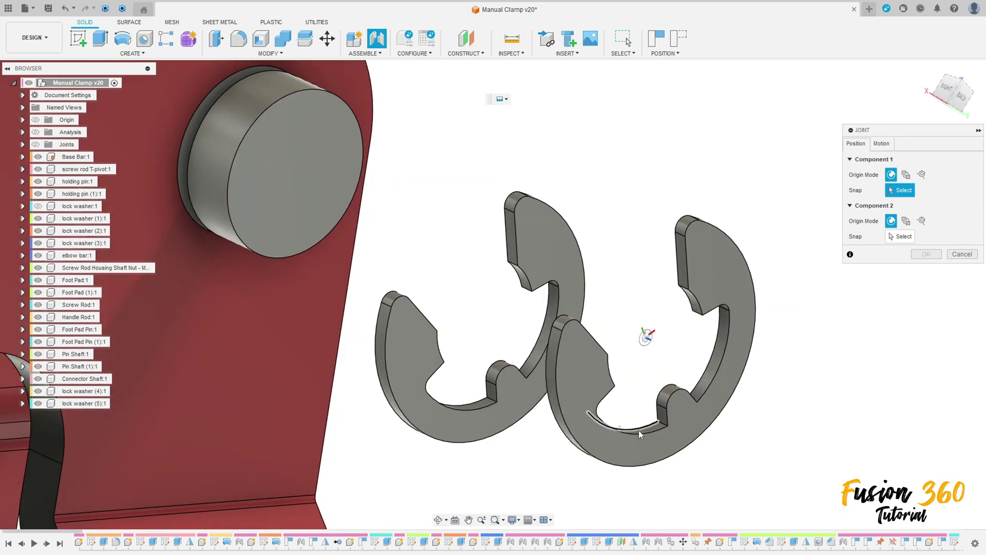
{"action": "left_click", "coordinate": [608, 362]}
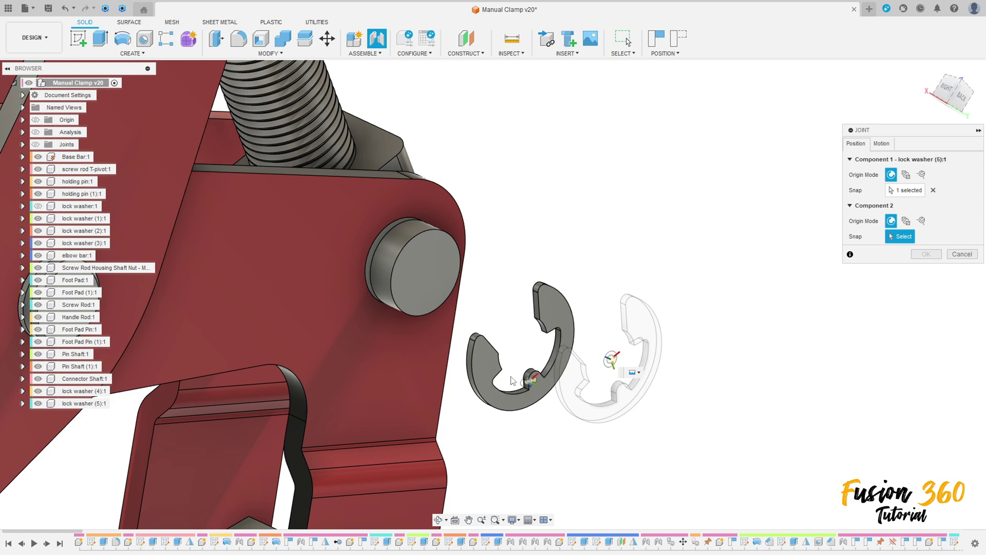
{"action": "scroll", "coordinate": [393, 314], "scroll_direction": "down", "scroll_amount": 5}
{"action": "scroll", "coordinate": [392, 313], "scroll_direction": "up", "scroll_amount": 3}
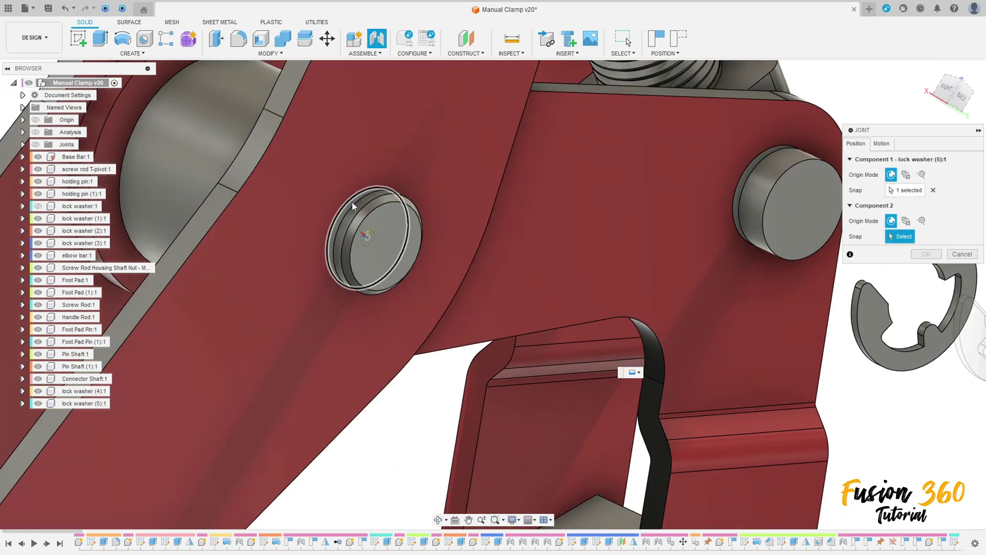
{"action": "left_click", "coordinate": [365, 235]}
{"action": "scroll", "coordinate": [359, 206], "scroll_direction": "up", "scroll_amount": 4}
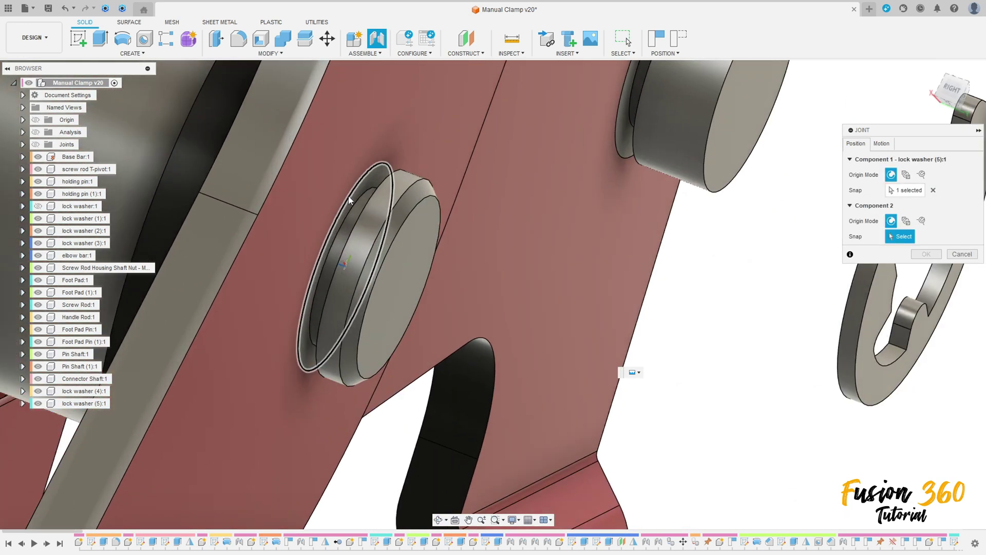
{"action": "left_click", "coordinate": [327, 225]}
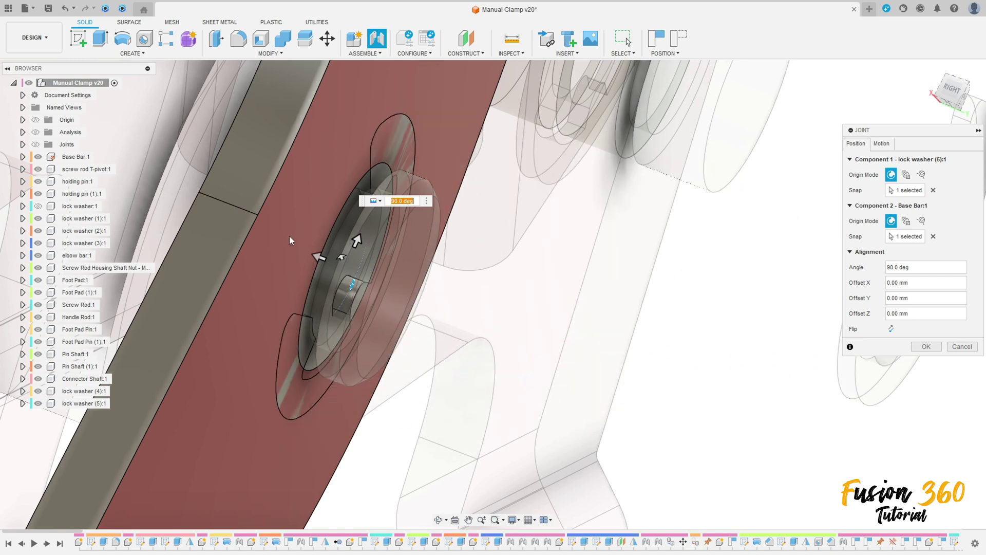
{"action": "scroll", "coordinate": [289, 235], "scroll_direction": "down", "scroll_amount": 1}
{"action": "left_click", "coordinate": [889, 329]}
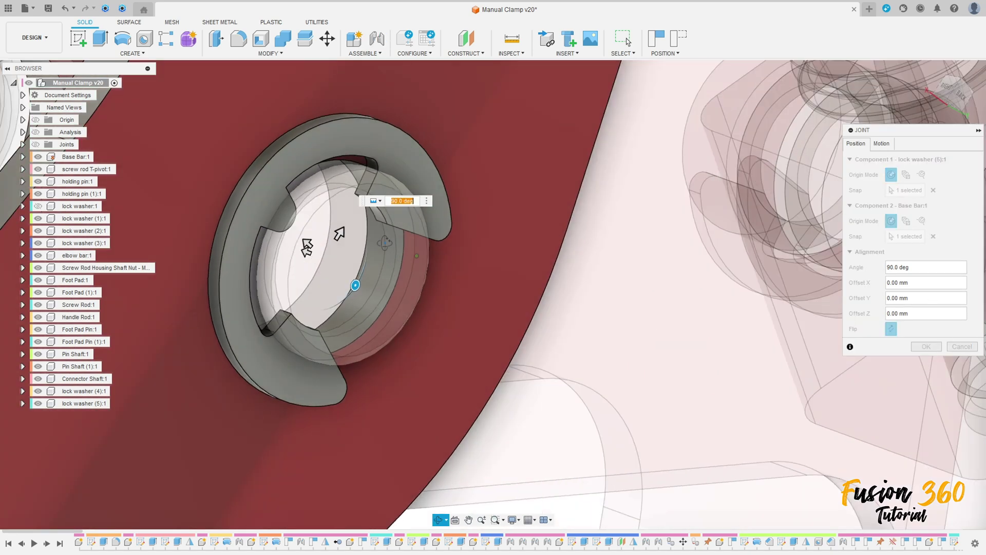
{"action": "middle_click_drag", "start_coordinate": [577, 303], "coordinate": [869, 210], "text": "shift"}
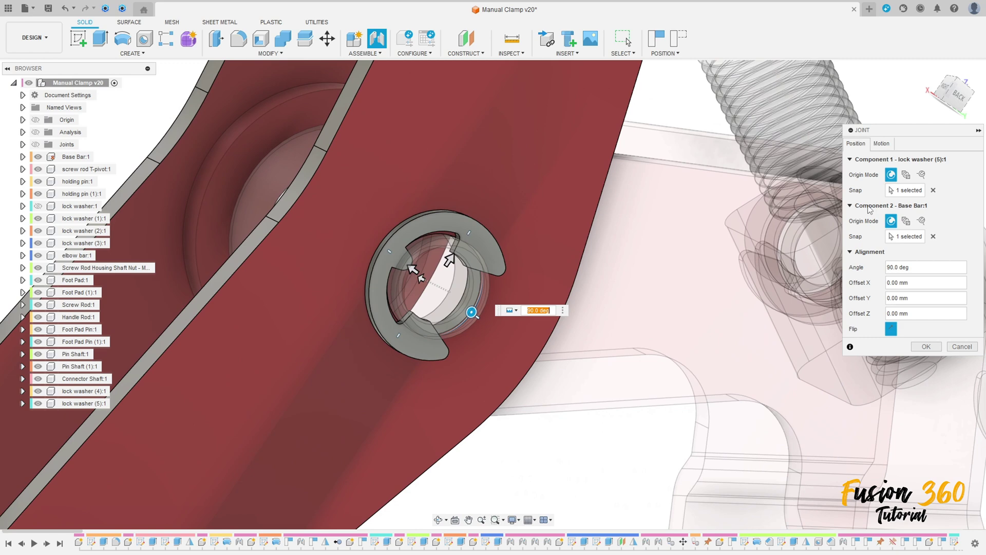
{"action": "left_click", "coordinate": [882, 144]}
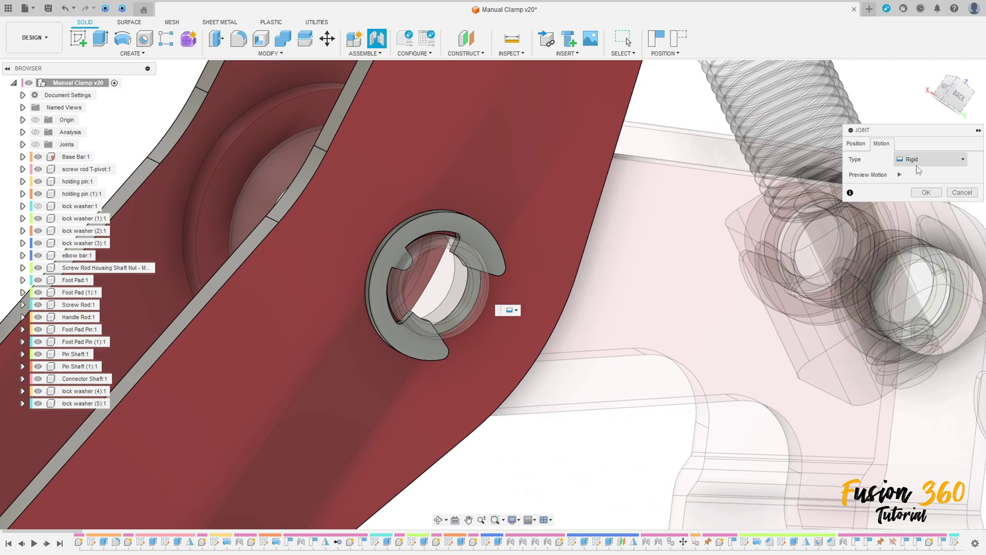
{"action": "left_click", "coordinate": [927, 193]}
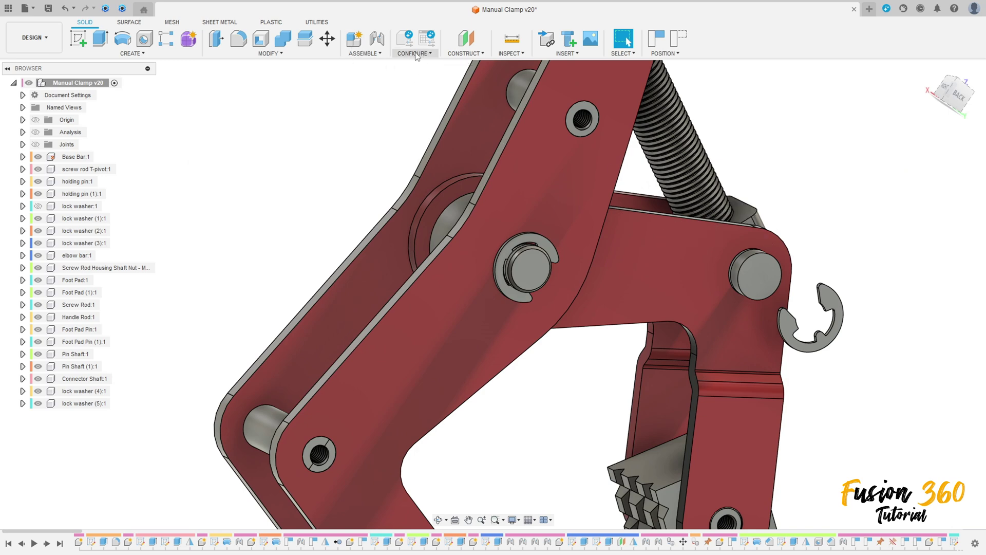
Joint lock washer (4) onto the Connector Shaft's opposite end, rotated to about -145°.
{"action": "left_click", "coordinate": [366, 53]}
{"action": "left_click", "coordinate": [374, 78]}
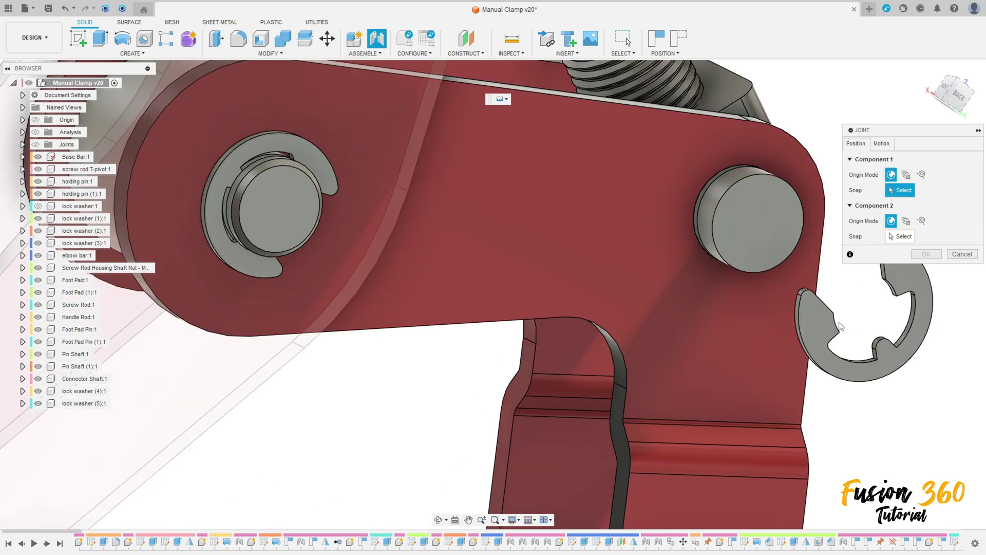
{"action": "scroll", "coordinate": [840, 330], "scroll_direction": "up", "scroll_amount": 3}
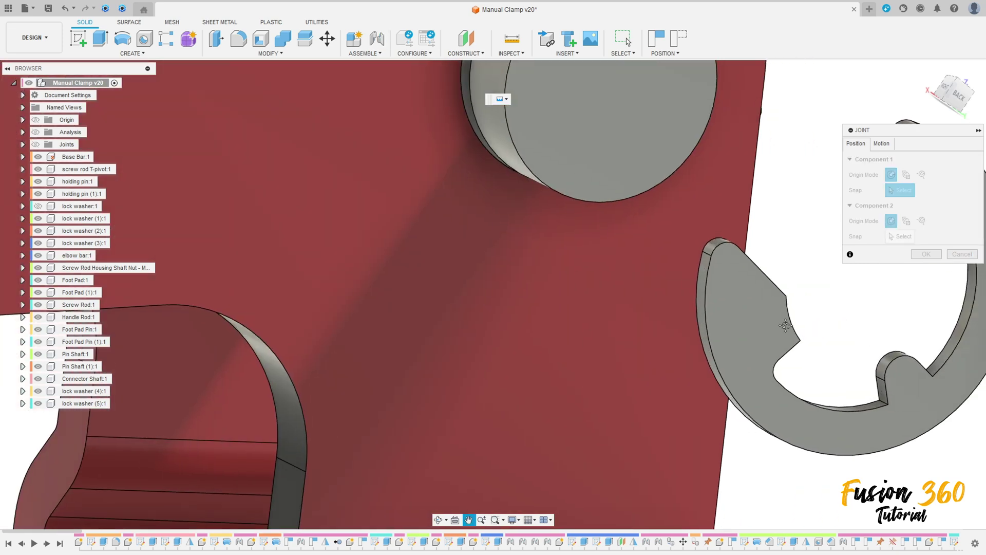
{"action": "middle_click_drag", "start_coordinate": [840, 330], "coordinate": [586, 331]}
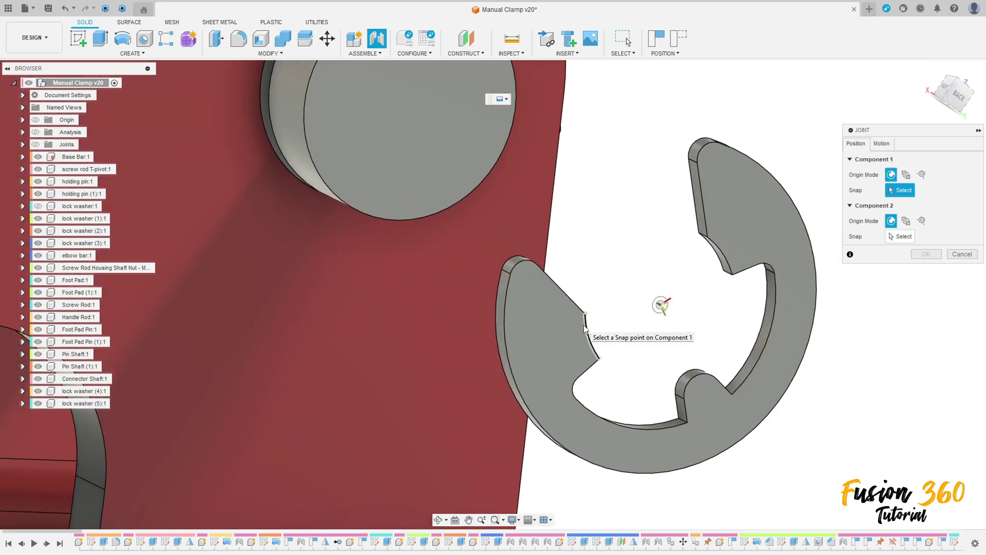
{"action": "left_click", "coordinate": [585, 327]}
{"action": "scroll", "coordinate": [584, 327], "scroll_direction": "down", "scroll_amount": 5}
{"action": "mouse_move", "coordinate": [425, 311]}
{"action": "middle_mouse_down", "text": "shift"}
{"action": "mouse_move", "coordinate": [431, 256]}
{"action": "mouse_move", "coordinate": [315, 209]}
{"action": "middle_mouse_up", "text": "shift"}
{"action": "scroll", "coordinate": [335, 286], "scroll_direction": "up", "scroll_amount": 4}
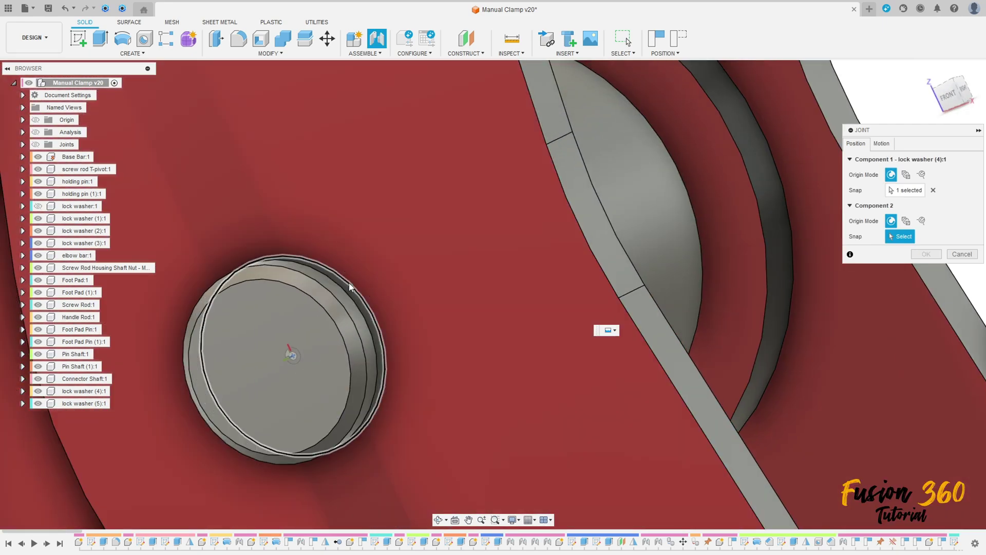
{"action": "left_click", "coordinate": [349, 283]}
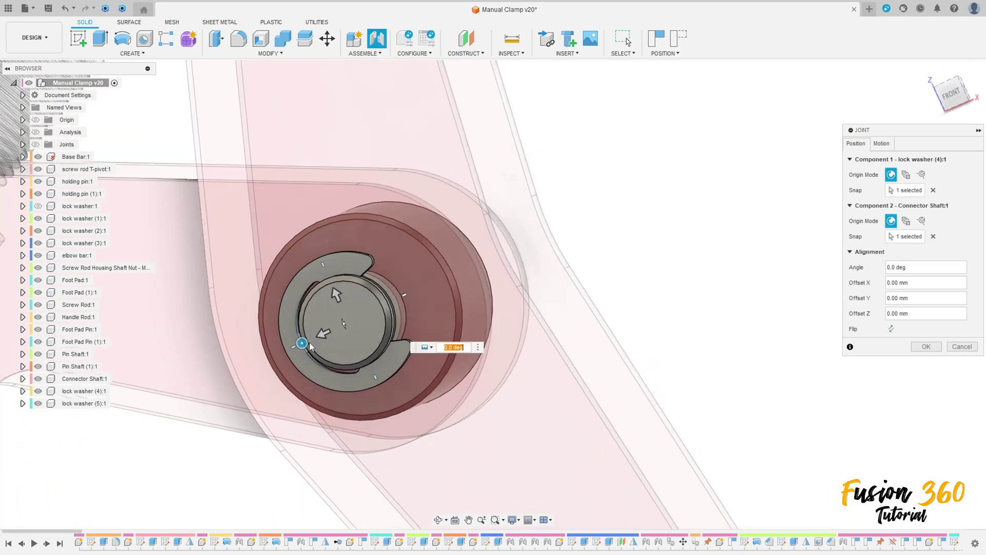
{"action": "left_click_drag", "start_coordinate": [300, 339], "coordinate": [362, 268]}
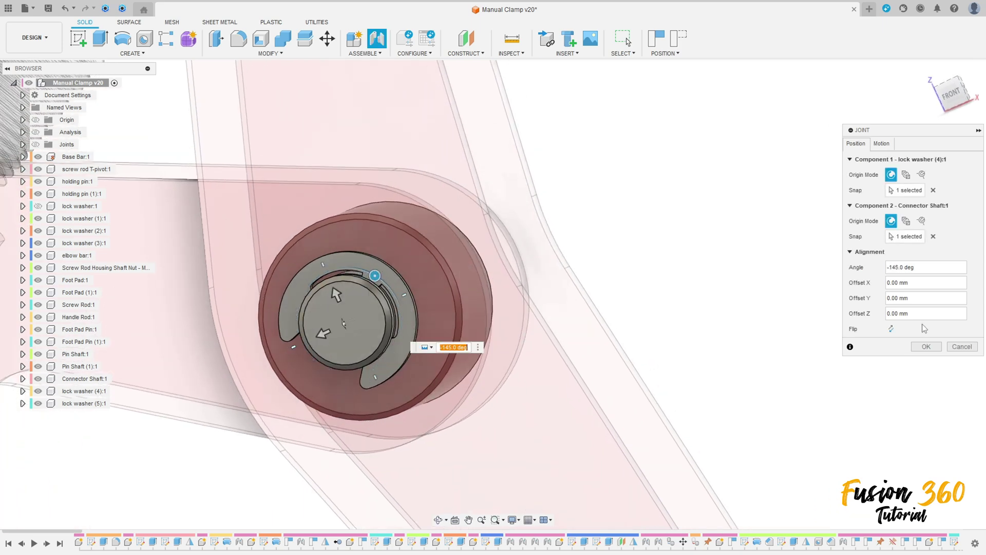
{"action": "left_click", "coordinate": [927, 347]}
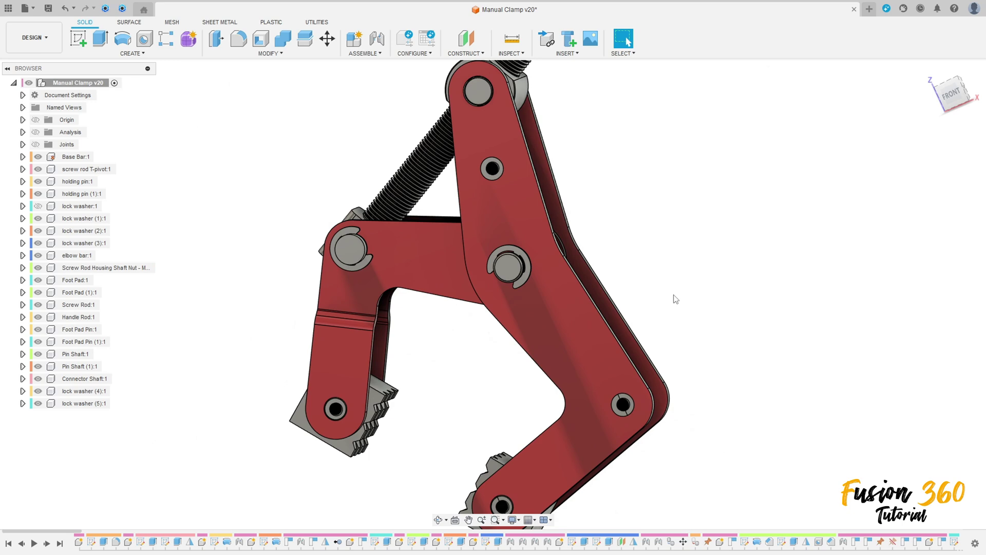
{"action": "mouse_move", "coordinate": [673, 300]}
{"action": "middle_mouse_down", "text": "shift"}
{"action": "mouse_move", "coordinate": [594, 267]}
{"action": "mouse_move", "coordinate": [481, 278]}
{"action": "middle_mouse_up", "text": "shift"}
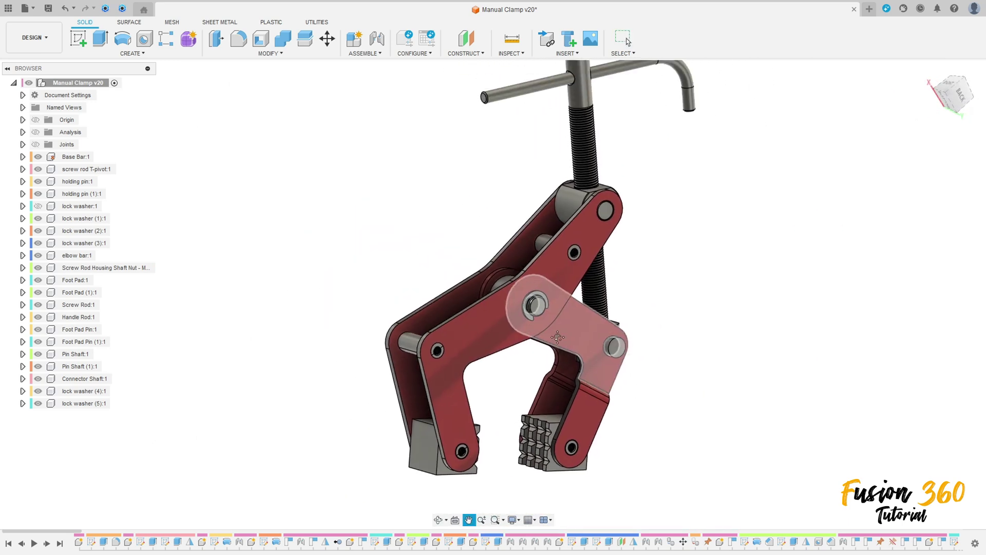
{"action": "scroll", "coordinate": [725, 341], "scroll_direction": "down", "scroll_amount": 3}
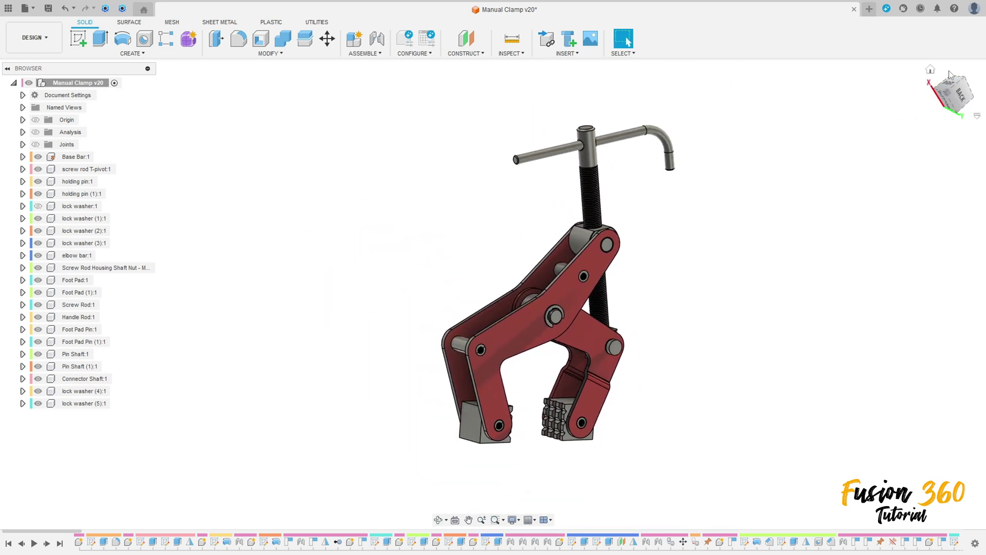
Drag the jaw linkage through several positions to test the joints, then return home.
{"action": "mouse_move", "coordinate": [930, 69]}
{"action": "middle_mouse_down", "text": "shift"}
{"action": "mouse_move", "coordinate": [761, 121]}
{"action": "mouse_move", "coordinate": [428, 314]}
{"action": "middle_mouse_up", "text": "shift"}
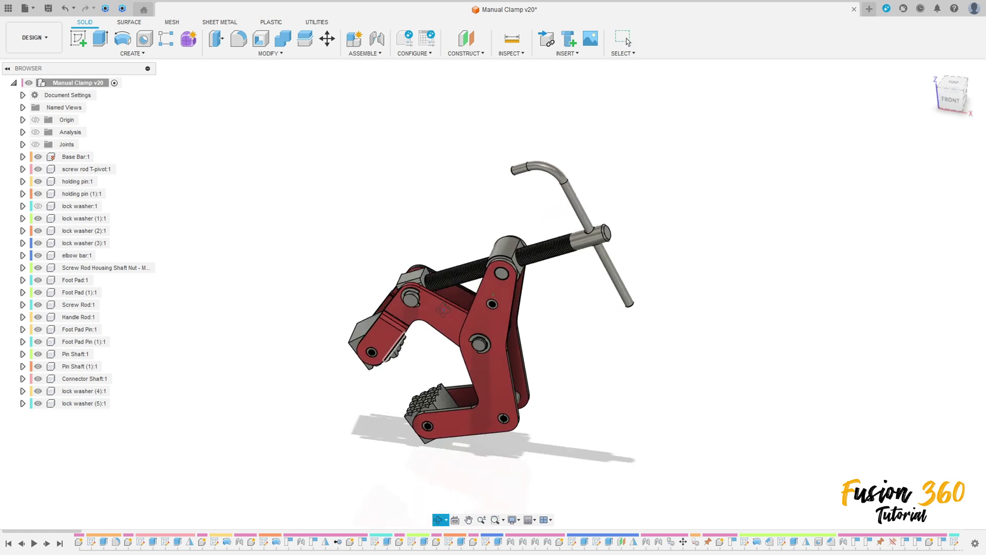
{"action": "mouse_move", "coordinate": [428, 314]}
{"action": "left_mouse_down"}
{"action": "mouse_move", "coordinate": [360, 332]}
{"action": "mouse_move", "coordinate": [401, 347]}
{"action": "left_mouse_up"}
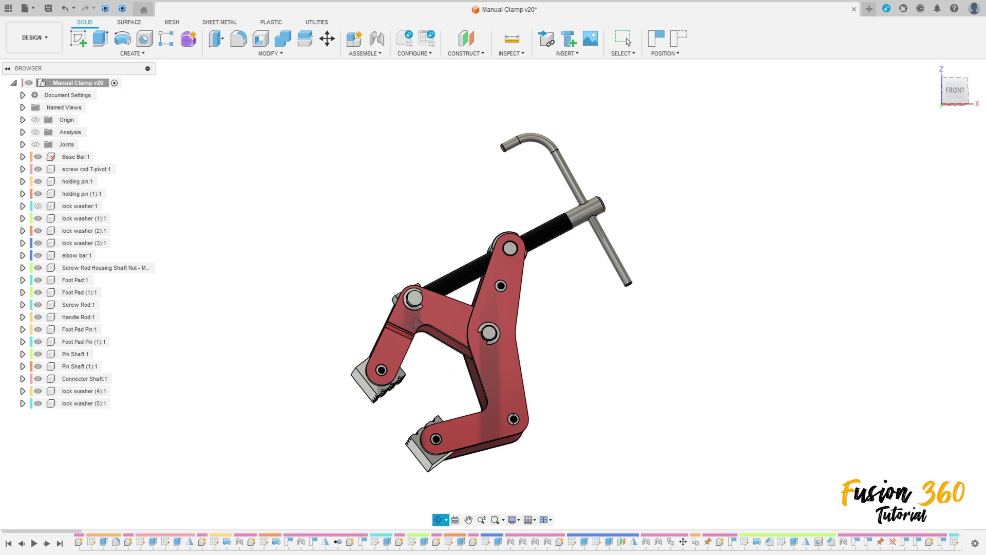
{"action": "scroll", "coordinate": [401, 347], "scroll_direction": "up", "scroll_amount": 2}
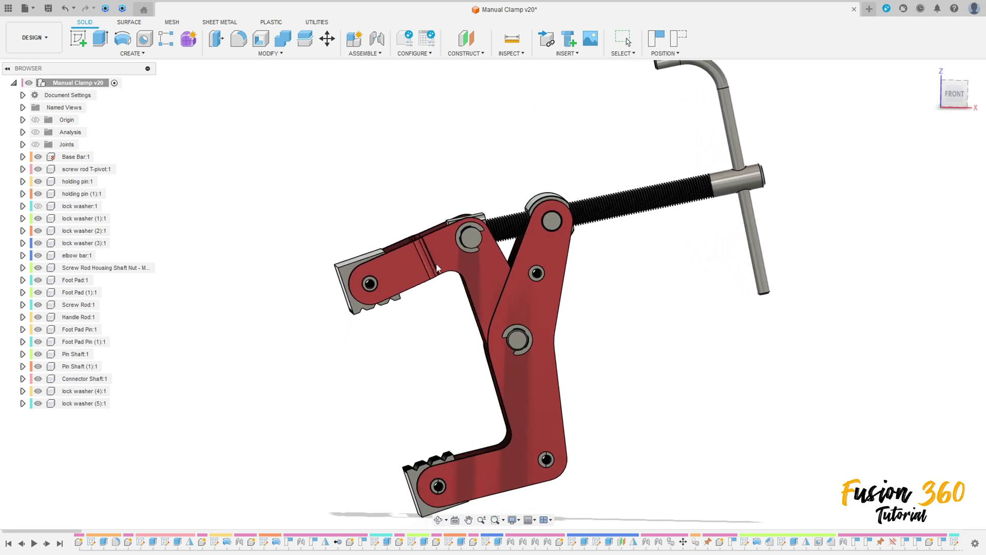
{"action": "mouse_move", "coordinate": [401, 347]}
{"action": "left_mouse_down"}
{"action": "mouse_move", "coordinate": [392, 302]}
{"action": "mouse_move", "coordinate": [392, 362]}
{"action": "left_mouse_up"}
{"action": "middle_click_drag", "start_coordinate": [482, 337], "coordinate": [557, 320], "text": "shift"}
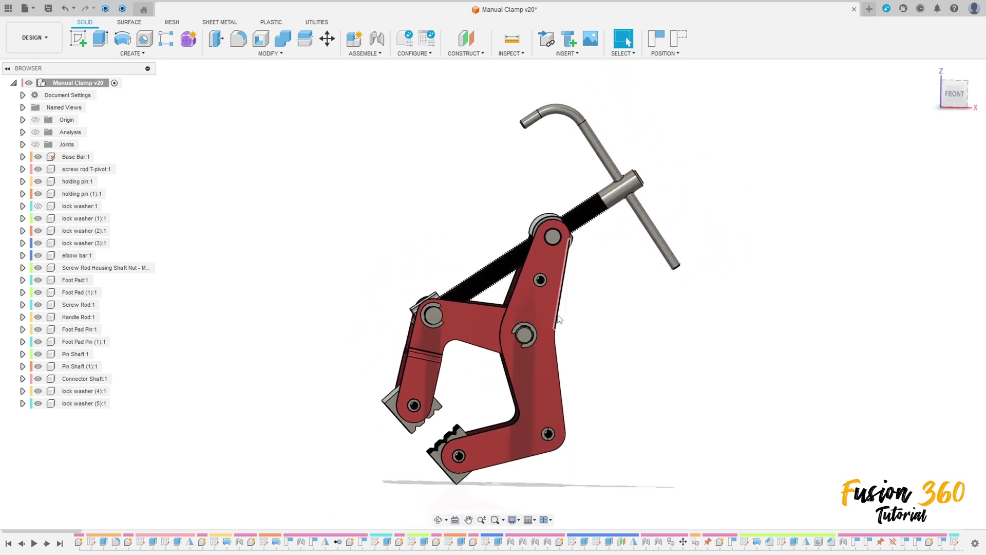
{"action": "left_click", "coordinate": [933, 72]}
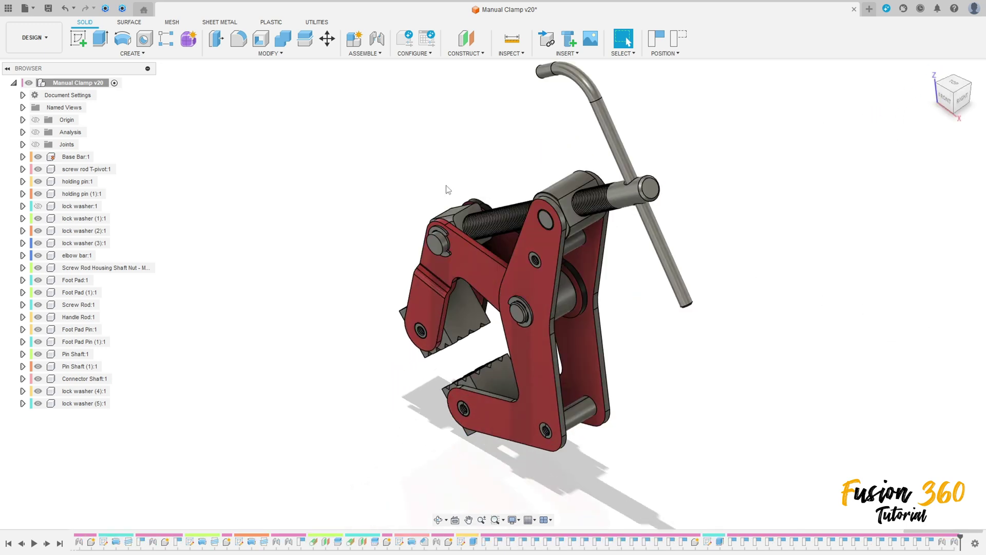
In Insert Fastener, pick the plain Black Metal Washer, Form E, at 5.00 mm nominal diameter.
{"action": "left_click", "coordinate": [570, 42]}
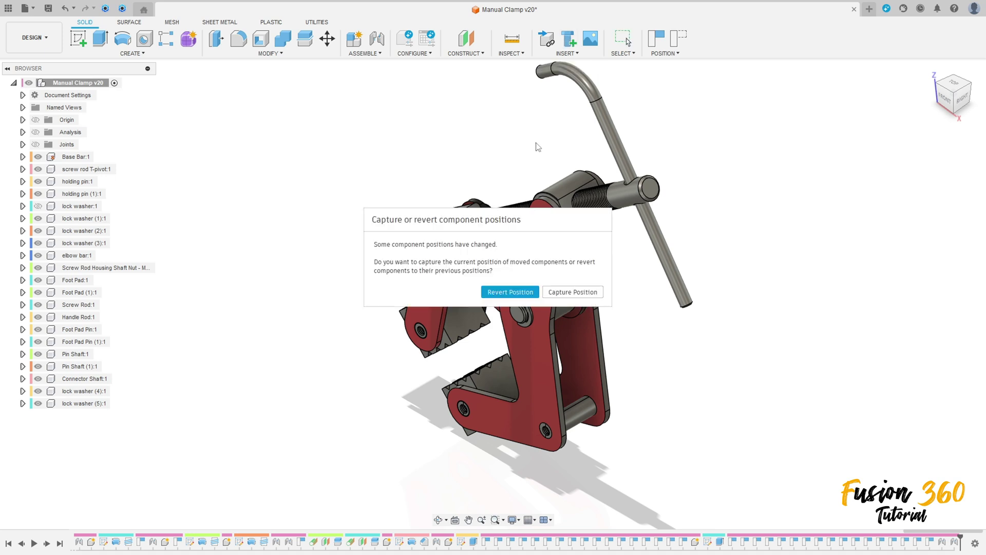
{"action": "left_click", "coordinate": [565, 291]}
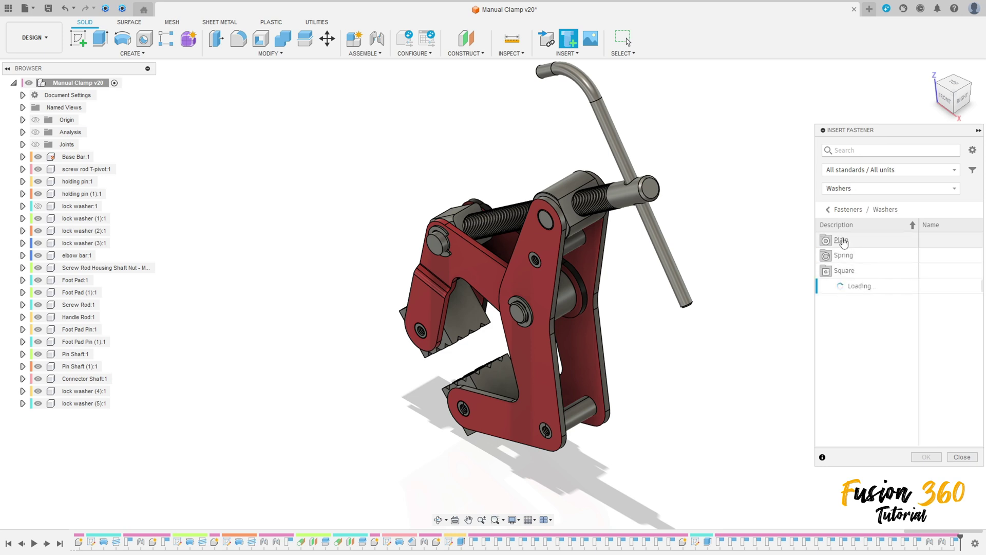
{"action": "left_click", "coordinate": [841, 240]}
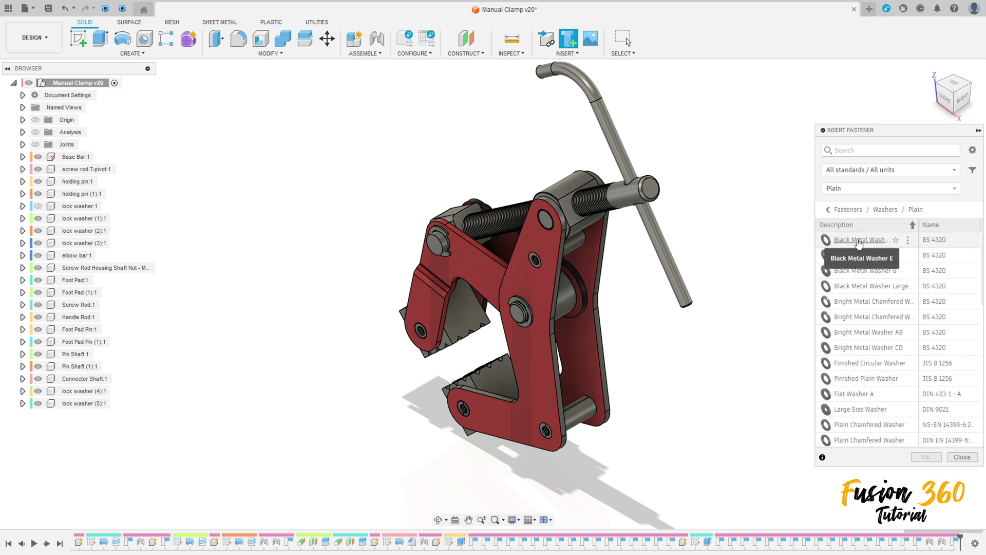
{"action": "left_click", "coordinate": [860, 241]}
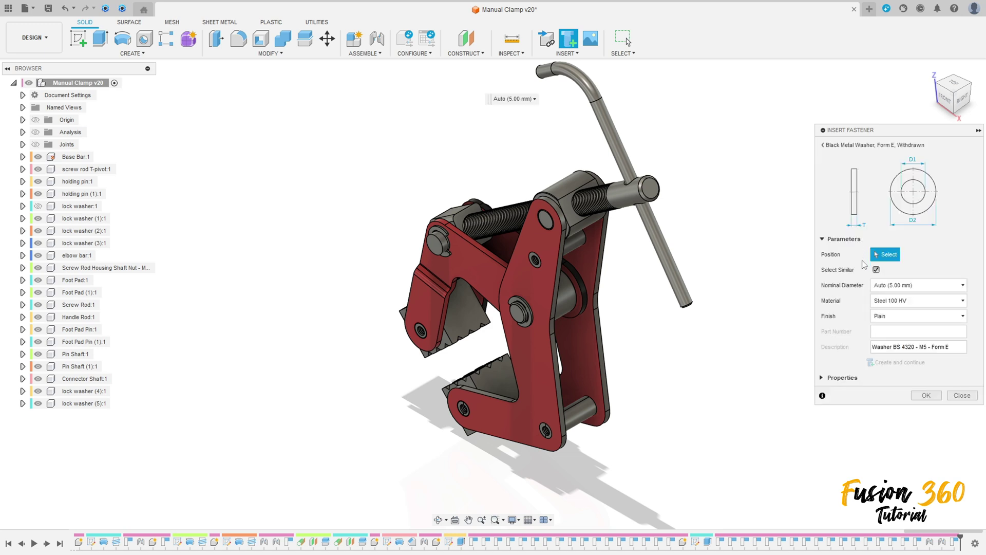
{"action": "left_click", "coordinate": [902, 288]}
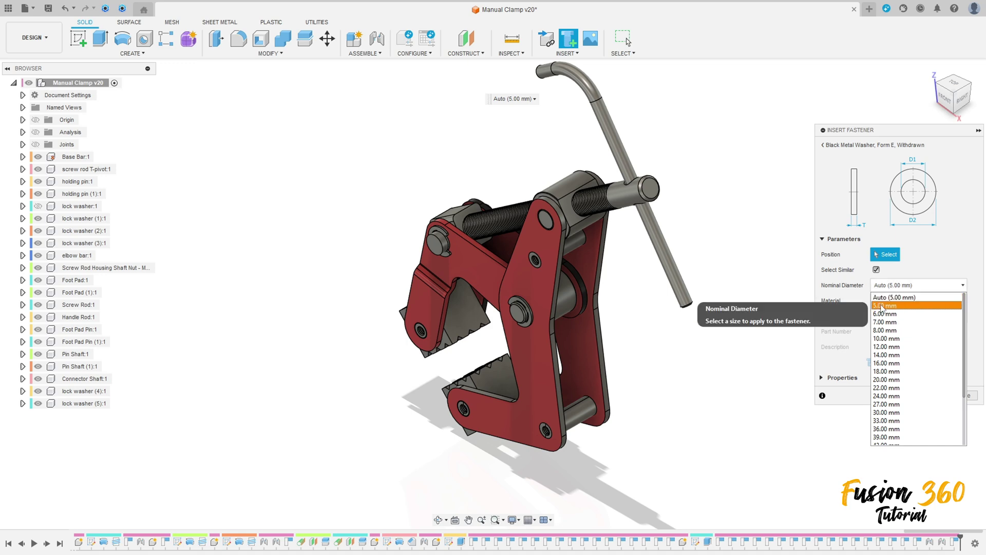
{"action": "left_click", "coordinate": [882, 309]}
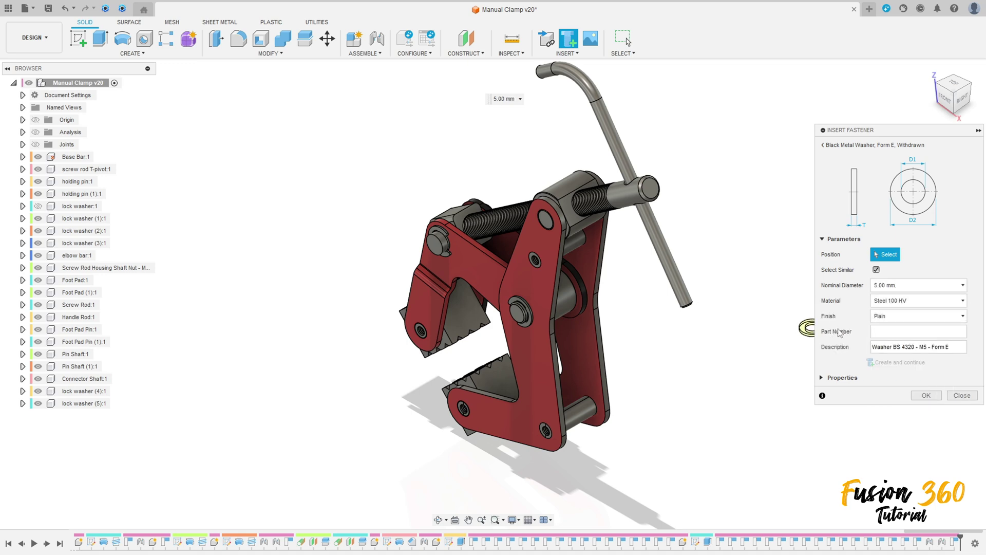
{"action": "scroll", "coordinate": [560, 283], "scroll_direction": "up", "scroll_amount": 3}
{"action": "scroll", "coordinate": [528, 232], "scroll_direction": "up", "scroll_amount": 3}
{"action": "scroll", "coordinate": [525, 225], "scroll_direction": "up", "scroll_amount": 3}
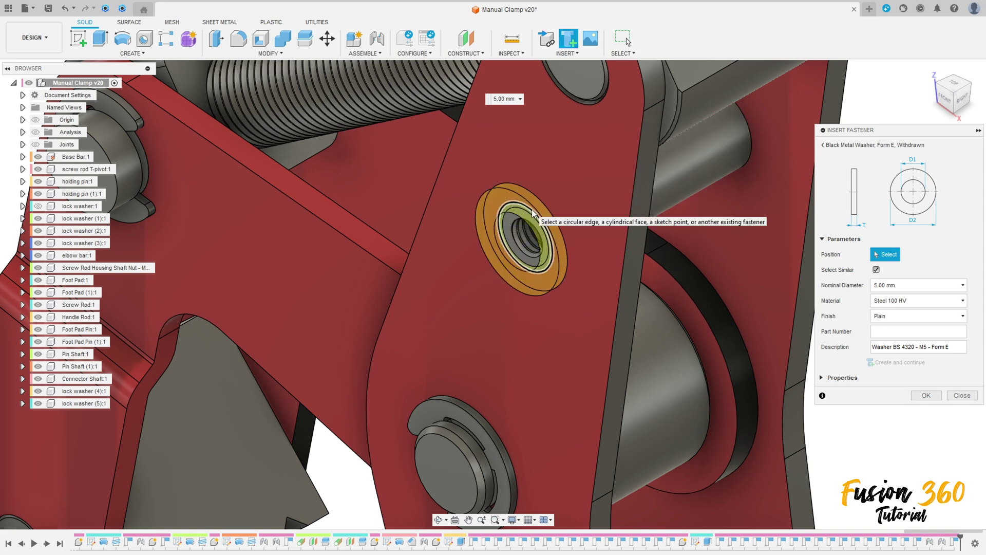
Place 5 mm Form E washers in the upper and lower pin holes on front and back.
{"action": "left_click", "coordinate": [531, 209]}
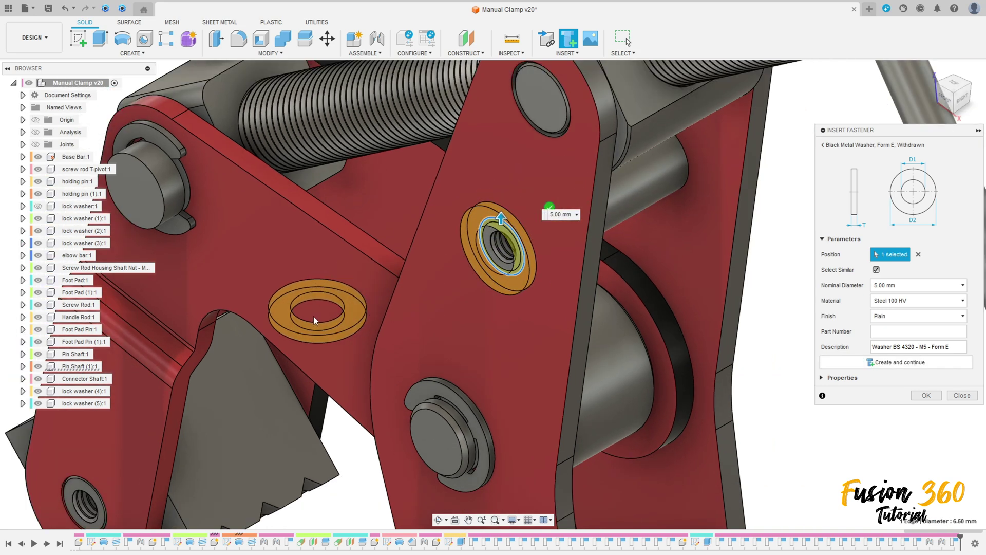
{"action": "middle_click_drag", "start_coordinate": [314, 316], "coordinate": [607, 190]}
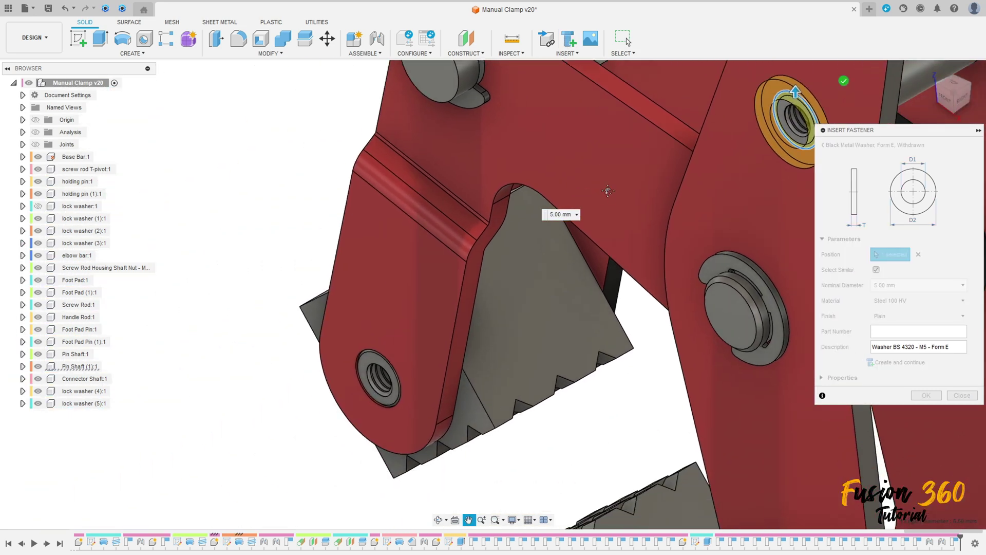
{"action": "left_click", "coordinate": [379, 354]}
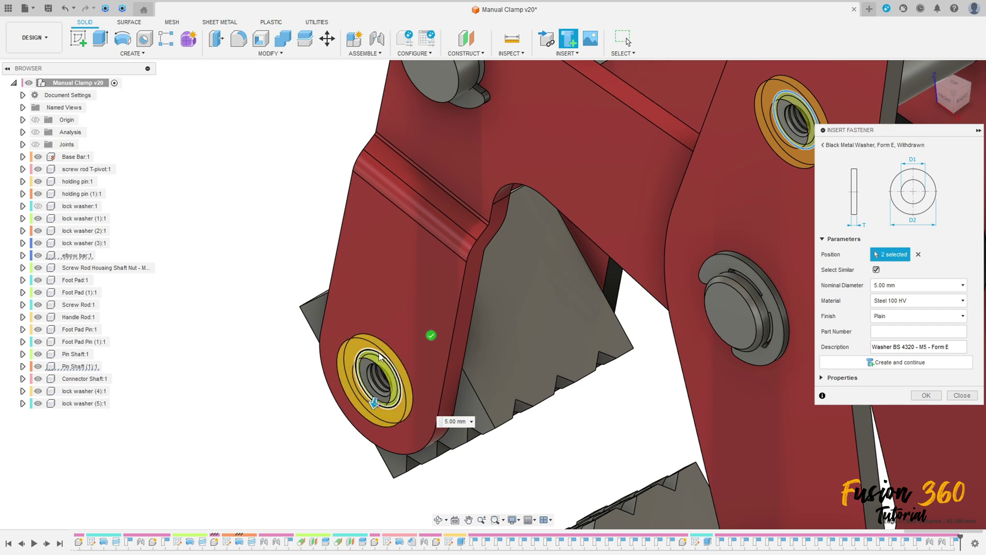
{"action": "scroll", "coordinate": [379, 354], "scroll_direction": "down", "scroll_amount": 3}
{"action": "scroll", "coordinate": [462, 347], "scroll_direction": "down", "scroll_amount": 2}
{"action": "scroll", "coordinate": [525, 177], "scroll_direction": "up", "scroll_amount": 3}
{"action": "scroll", "coordinate": [656, 198], "scroll_direction": "up", "scroll_amount": 3}
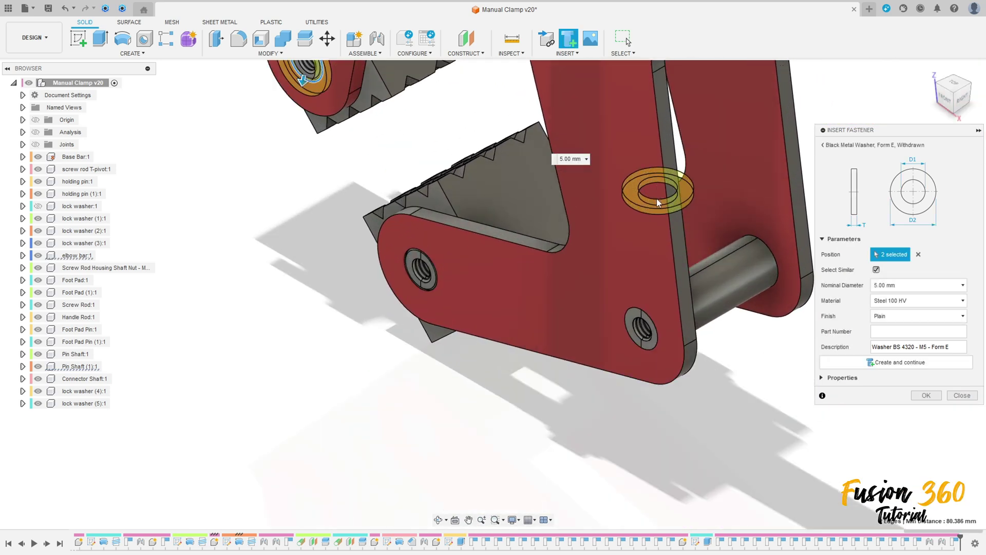
{"action": "left_click", "coordinate": [638, 322]}
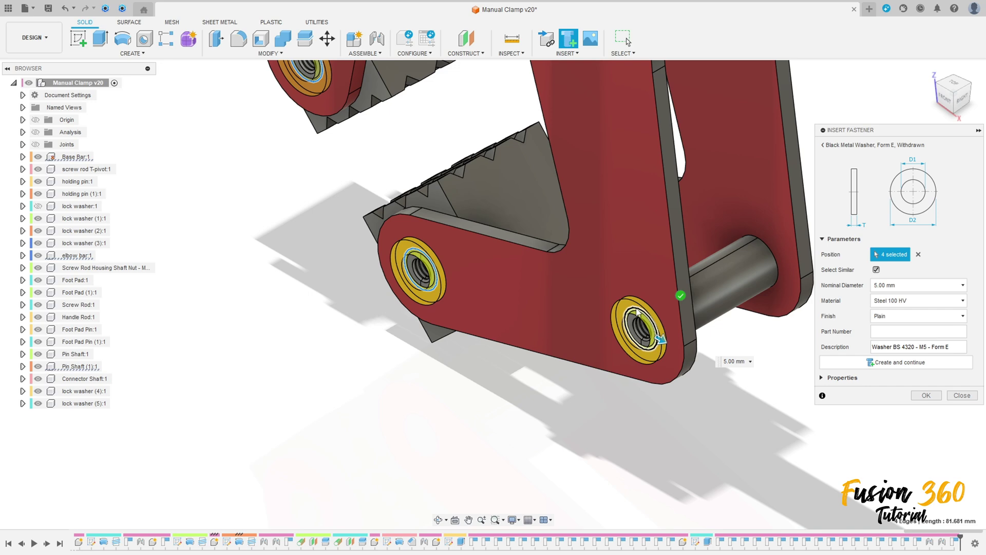
{"action": "mouse_move", "coordinate": [638, 312]}
{"action": "middle_mouse_down", "text": "shift"}
{"action": "mouse_move", "coordinate": [647, 269]}
{"action": "mouse_move", "coordinate": [546, 328]}
{"action": "middle_mouse_up", "text": "shift"}
{"action": "left_click", "coordinate": [624, 279]}
{"action": "middle_click_drag", "start_coordinate": [677, 137], "coordinate": [594, 262]}
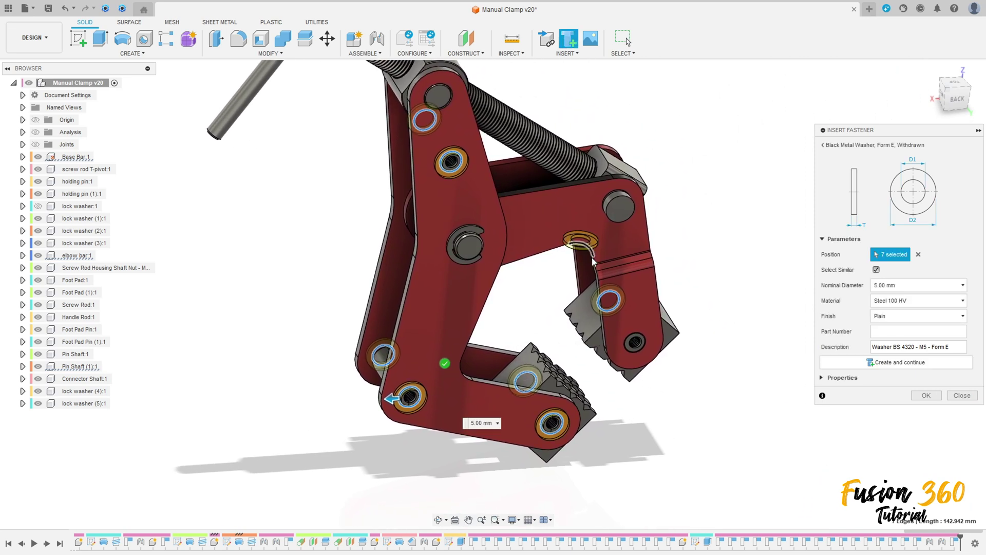
{"action": "left_click", "coordinate": [640, 341]}
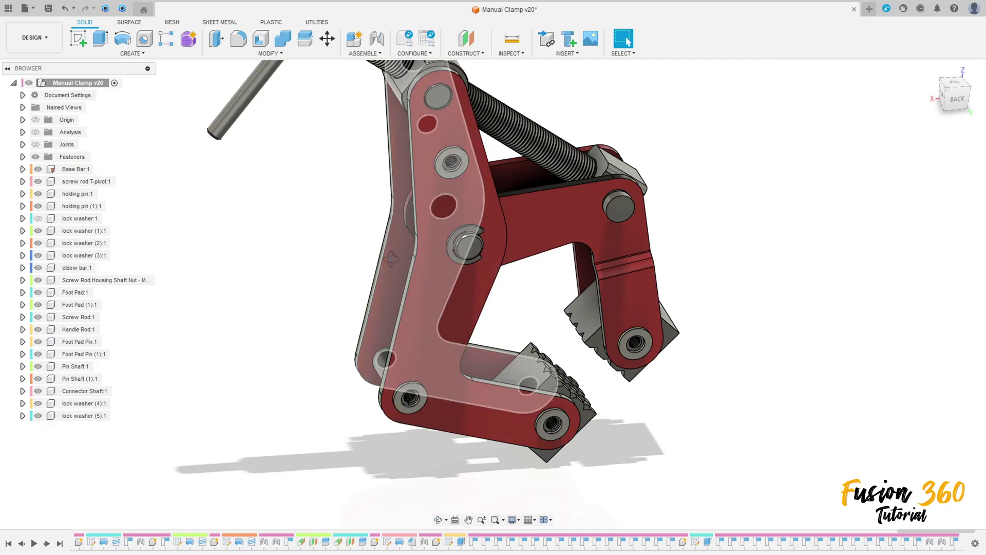
{"action": "mouse_move", "coordinate": [505, 280]}
{"action": "middle_mouse_down", "text": "shift"}
{"action": "mouse_move", "coordinate": [536, 208]}
{"action": "mouse_move", "coordinate": [524, 200]}
{"action": "mouse_move", "coordinate": [522, 241]}
{"action": "mouse_move", "coordinate": [672, 294]}
{"action": "middle_mouse_up", "text": "shift"}
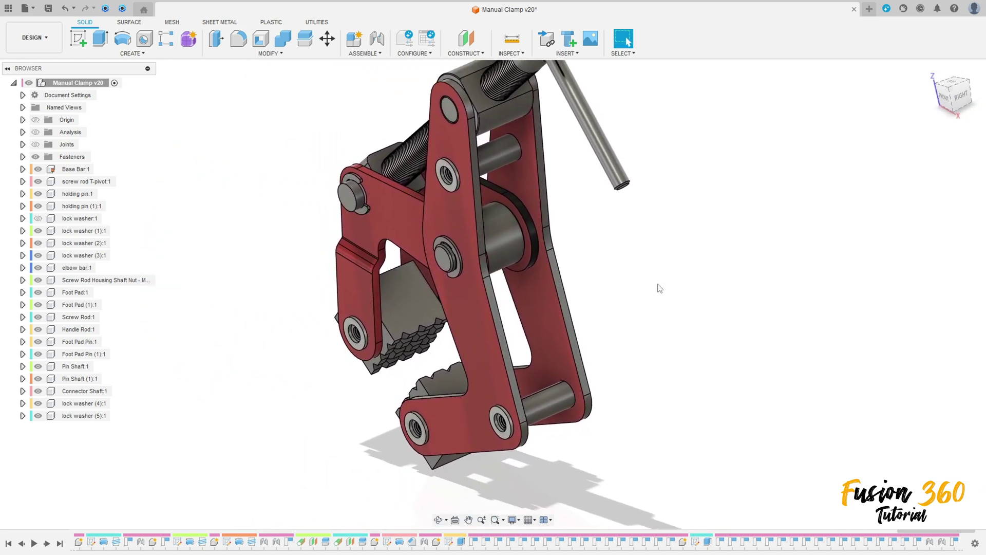
Pick Bolts And Screws > Round Head > Binding Head Screw in Insert Fastener.
{"action": "left_click", "coordinate": [567, 43]}
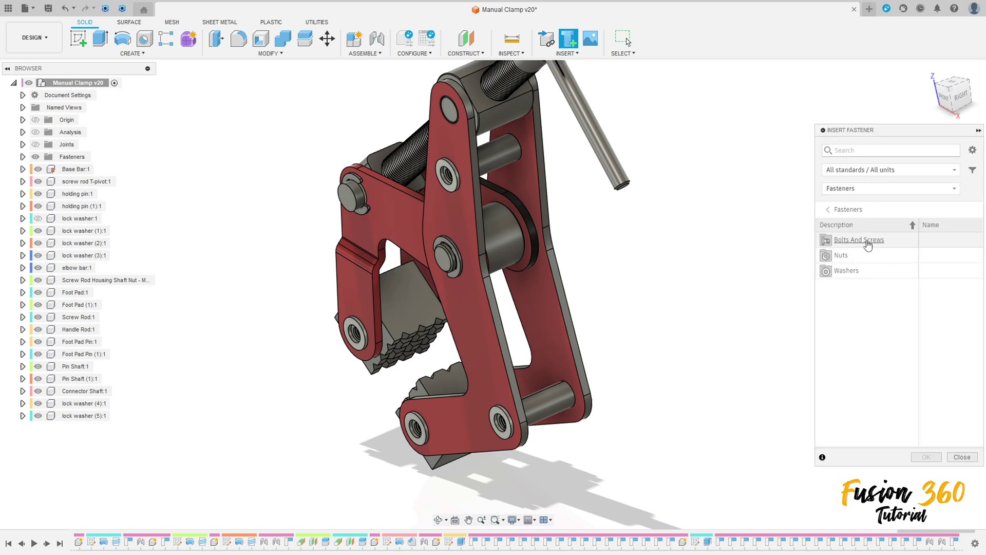
{"action": "left_click", "coordinate": [868, 245]}
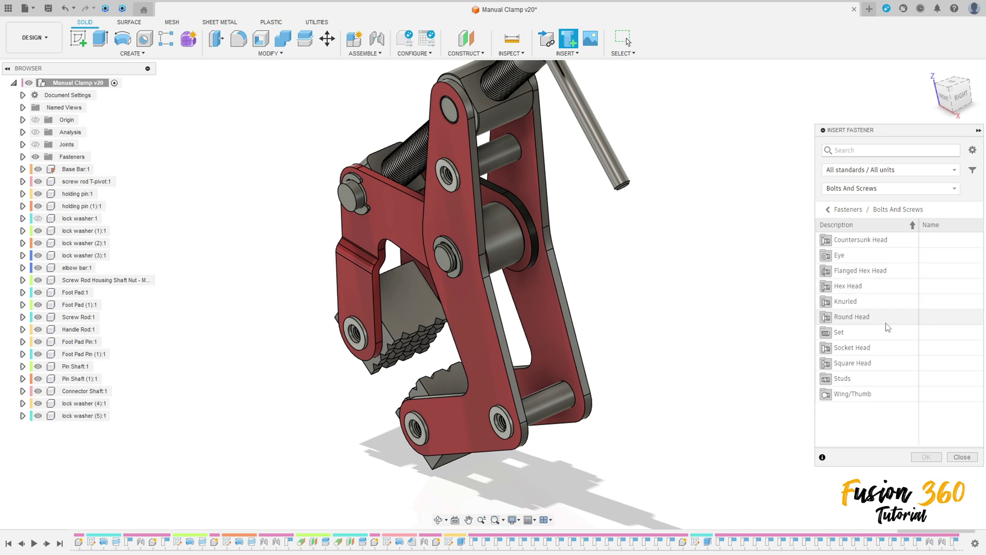
{"action": "left_click", "coordinate": [850, 320]}
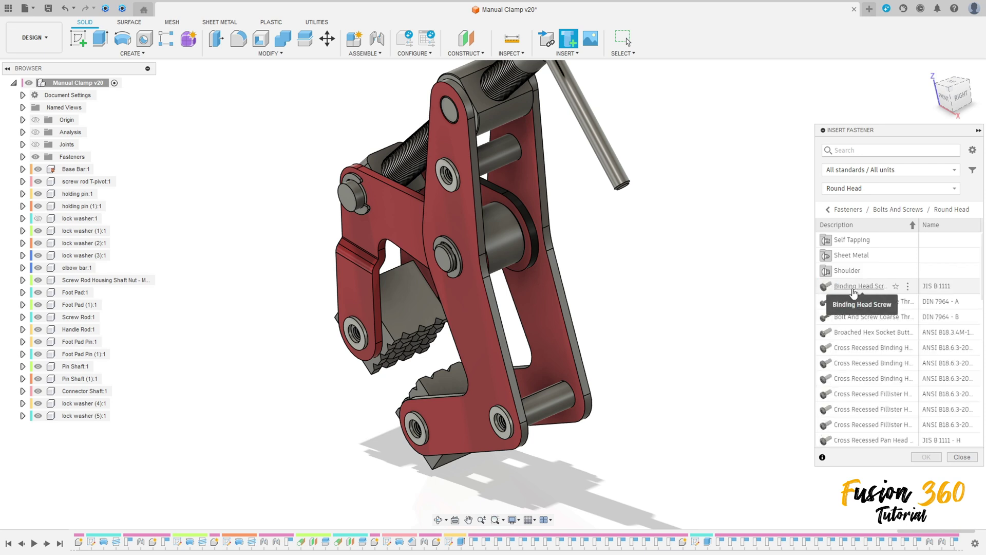
{"action": "left_click", "coordinate": [853, 286]}
{"action": "scroll", "coordinate": [442, 289], "scroll_direction": "up", "scroll_amount": 3}
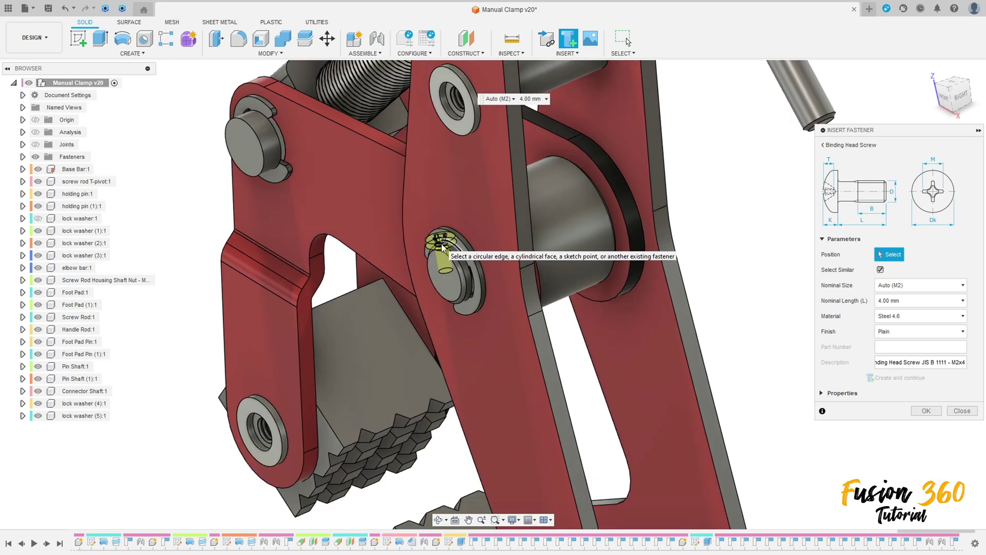
{"action": "scroll", "coordinate": [442, 290], "scroll_direction": "down", "scroll_amount": 3}
{"action": "scroll", "coordinate": [470, 220], "scroll_direction": "up", "scroll_amount": 2}
{"action": "scroll", "coordinate": [510, 356], "scroll_direction": "up", "scroll_amount": 3}
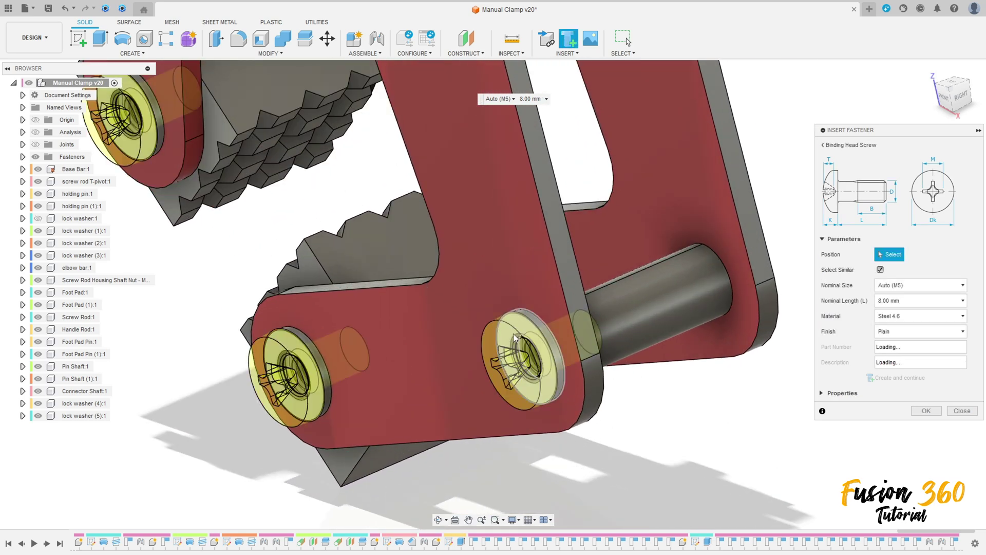
{"action": "scroll", "coordinate": [519, 348], "scroll_direction": "up", "scroll_amount": 2}
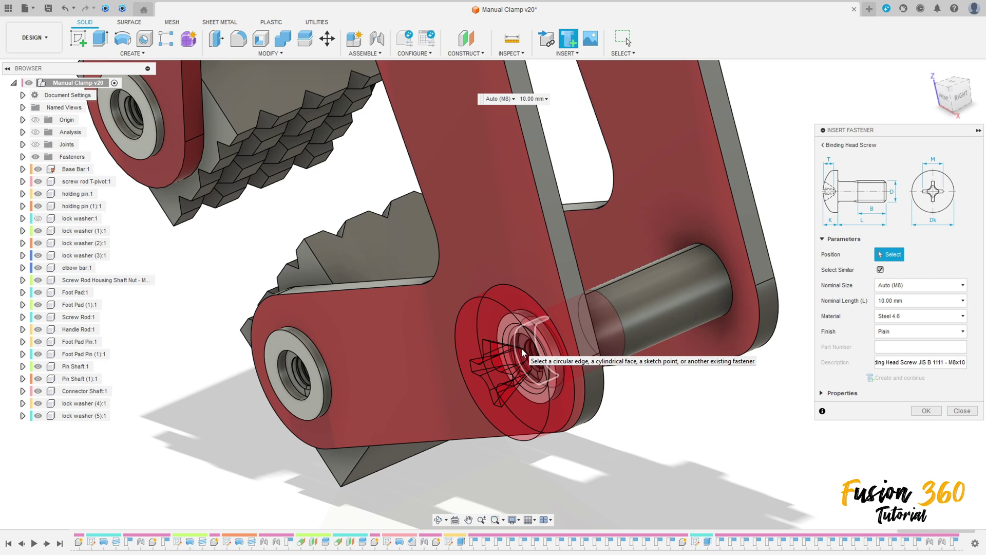
{"action": "scroll", "coordinate": [522, 347], "scroll_direction": "up", "scroll_amount": 2}
Size the Binding Head Screw to M4 nominal size and 14.00 mm length.
{"action": "left_click", "coordinate": [526, 342]}
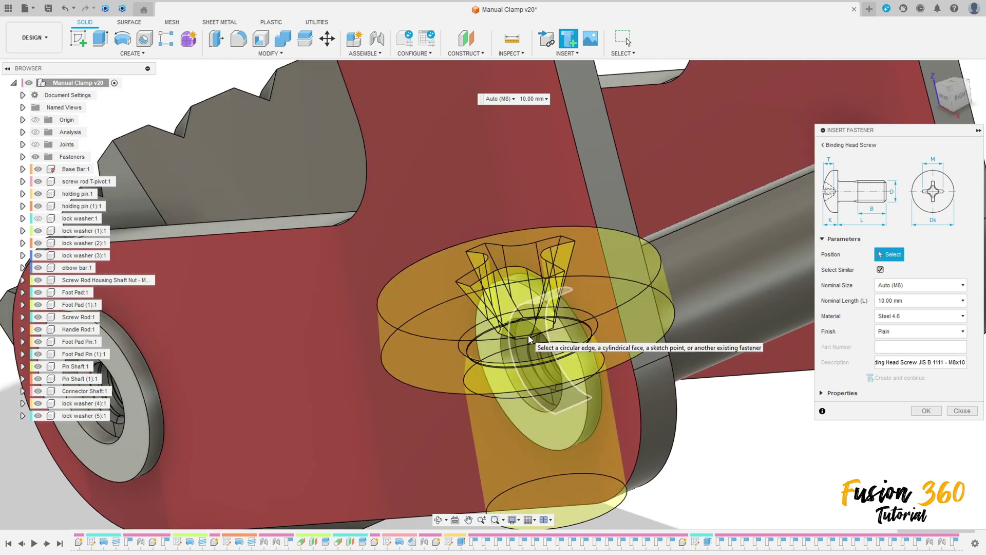
{"action": "left_click", "coordinate": [927, 285]}
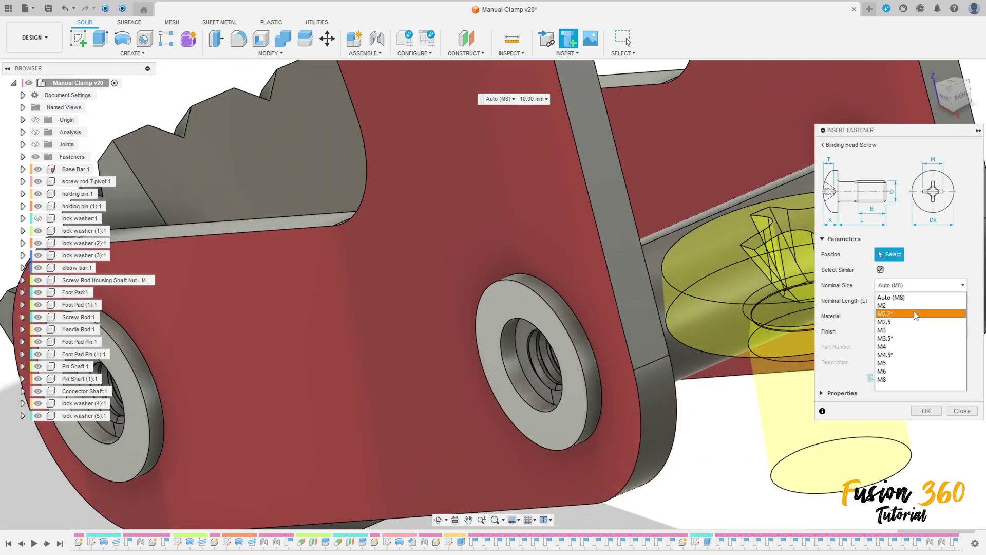
{"action": "left_click", "coordinate": [907, 348]}
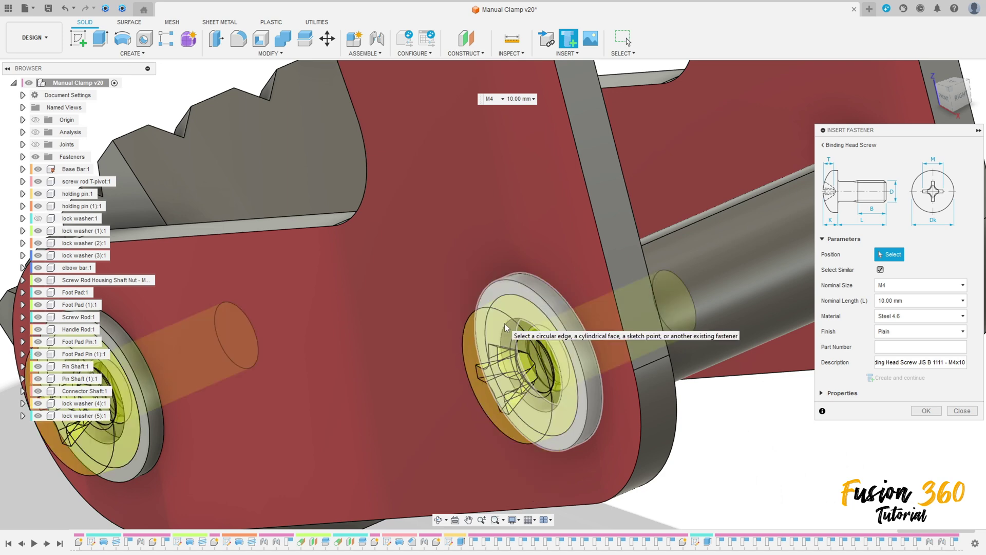
{"action": "left_click", "coordinate": [930, 301]}
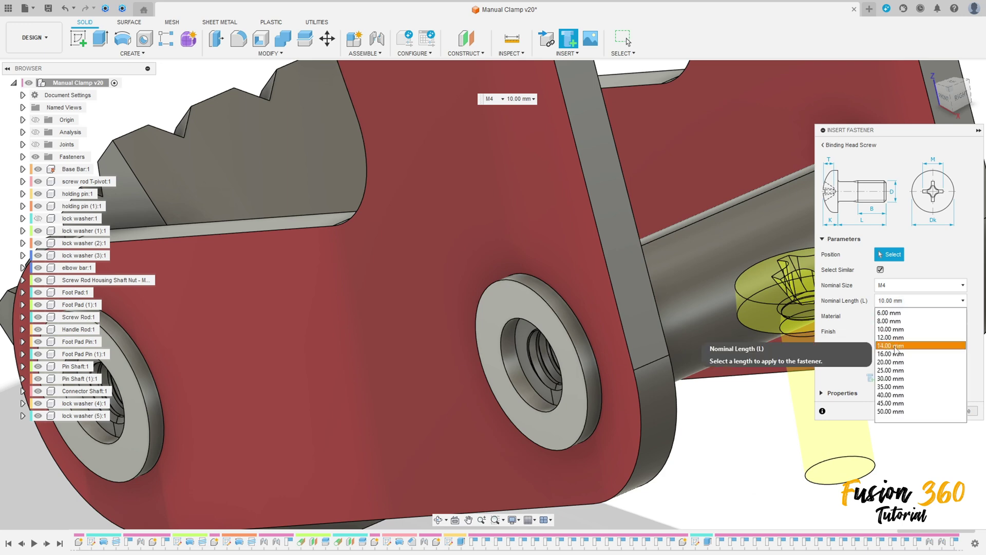
{"action": "left_click", "coordinate": [893, 346]}
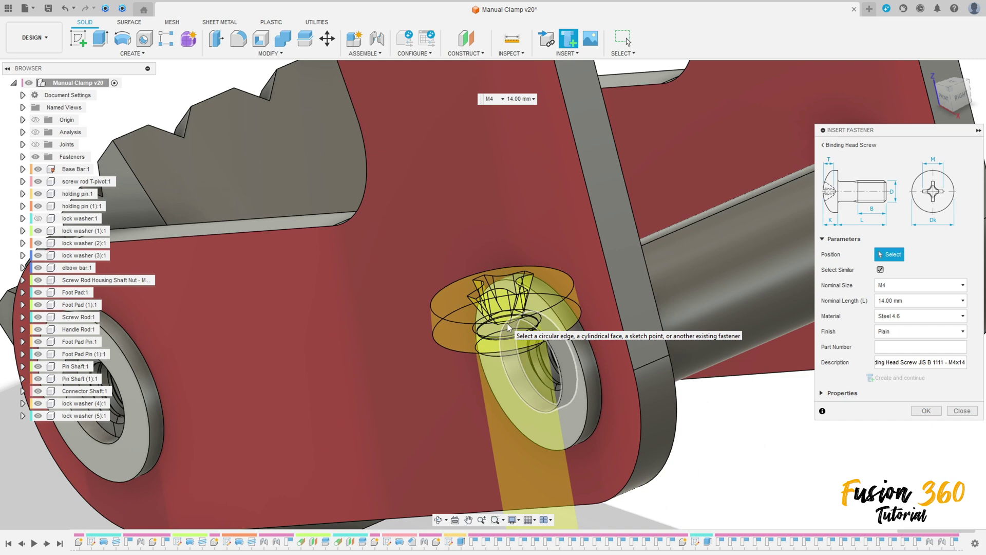
Place M4 × 14 mm screws into the washered holes on the clamp's front.
{"action": "left_click", "coordinate": [504, 322]}
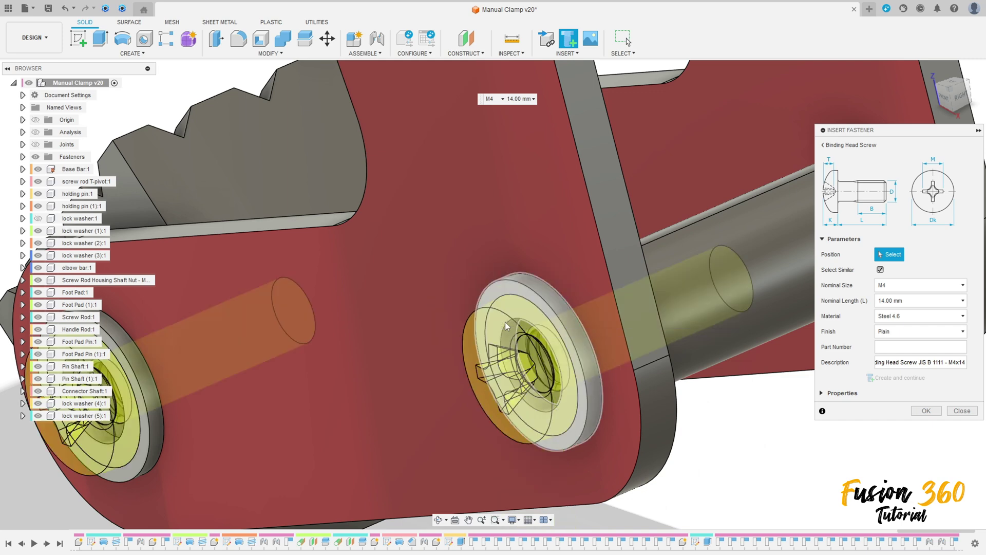
{"action": "left_click", "coordinate": [506, 322]}
{"action": "mouse_move", "coordinate": [506, 321]}
{"action": "middle_mouse_down", "text": "shift"}
{"action": "mouse_move", "coordinate": [548, 389]}
{"action": "mouse_move", "coordinate": [562, 456]}
{"action": "middle_mouse_up", "text": "shift"}
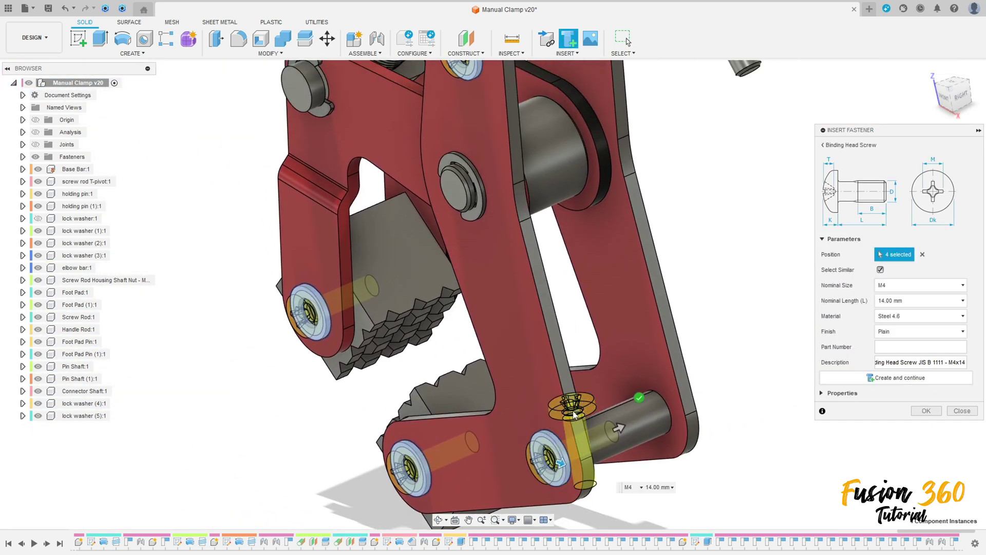
Add M4 × 14 mm screws to the remaining washered holes on the clamp's back.
{"action": "middle_click_drag", "start_coordinate": [625, 404], "coordinate": [430, 233], "text": "shift"}
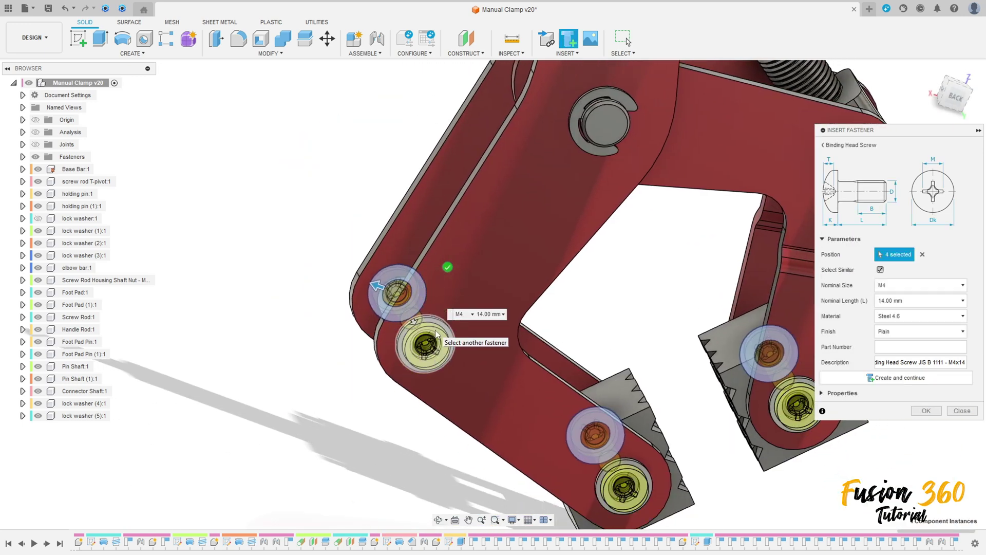
{"action": "left_click", "coordinate": [437, 333]}
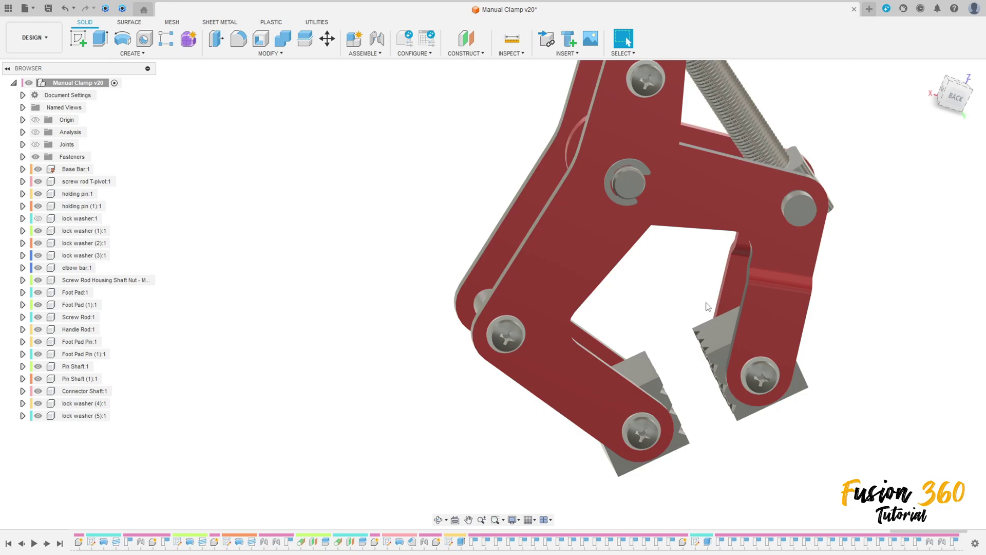
{"action": "middle_click_drag", "start_coordinate": [706, 306], "coordinate": [528, 392], "text": "shift"}
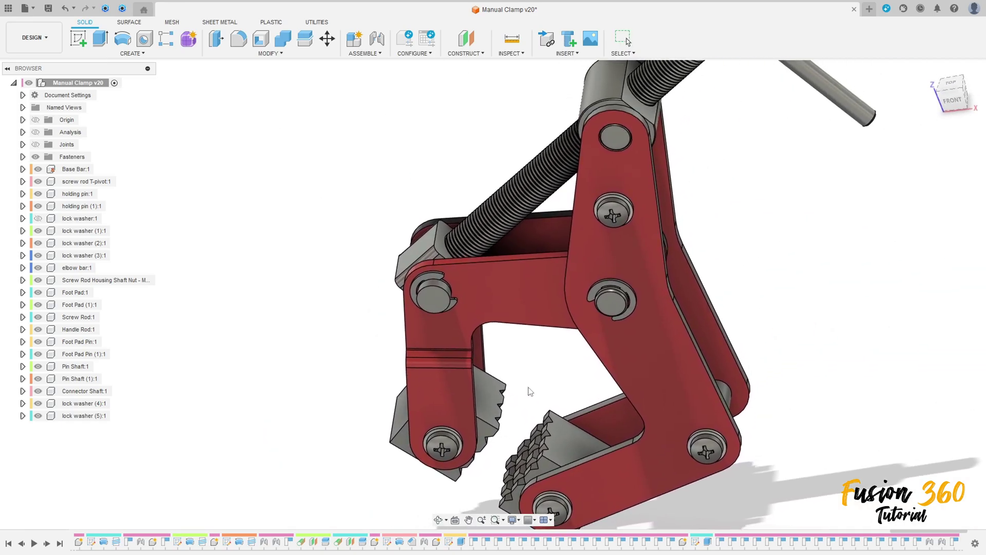
{"action": "middle_click_drag", "start_coordinate": [529, 392], "coordinate": [553, 346], "text": "shift"}
{"action": "left_click", "coordinate": [552, 347]}
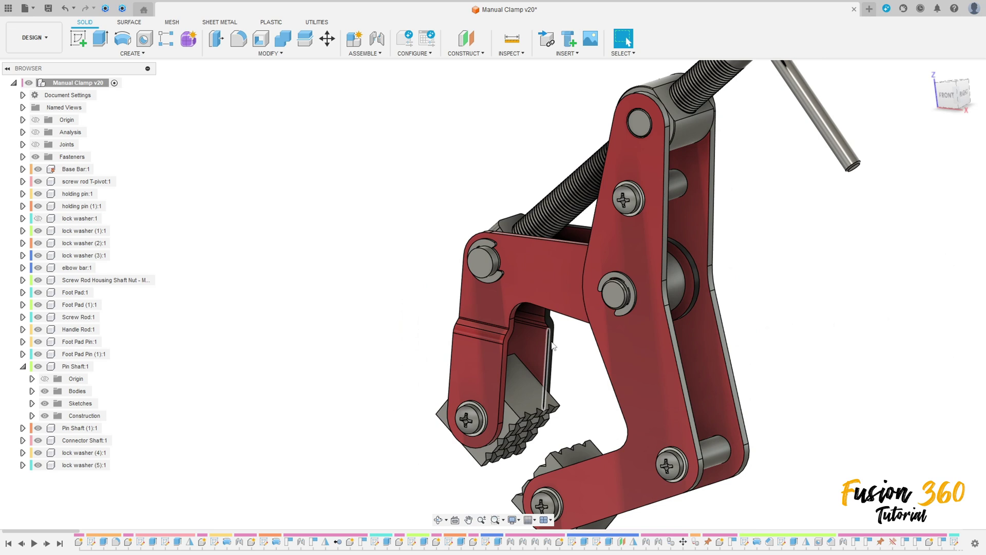
{"action": "scroll", "coordinate": [552, 345], "scroll_direction": "down", "scroll_amount": 5}
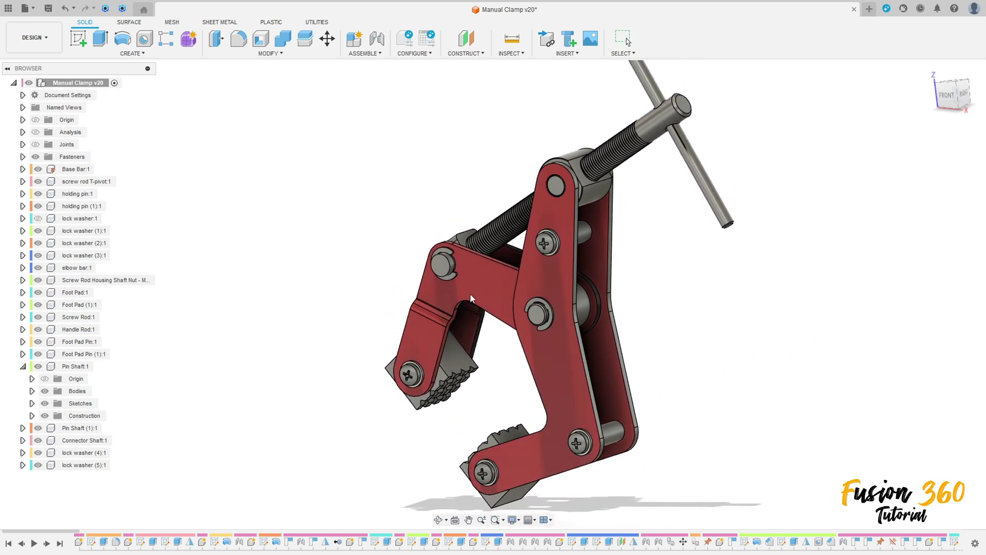
{"action": "mouse_move", "coordinate": [470, 294]}
{"action": "left_mouse_down"}
{"action": "mouse_move", "coordinate": [447, 252]}
{"action": "mouse_move", "coordinate": [454, 293]}
{"action": "left_mouse_up"}
{"action": "middle_click_drag", "start_coordinate": [455, 293], "coordinate": [539, 301], "text": "shift"}
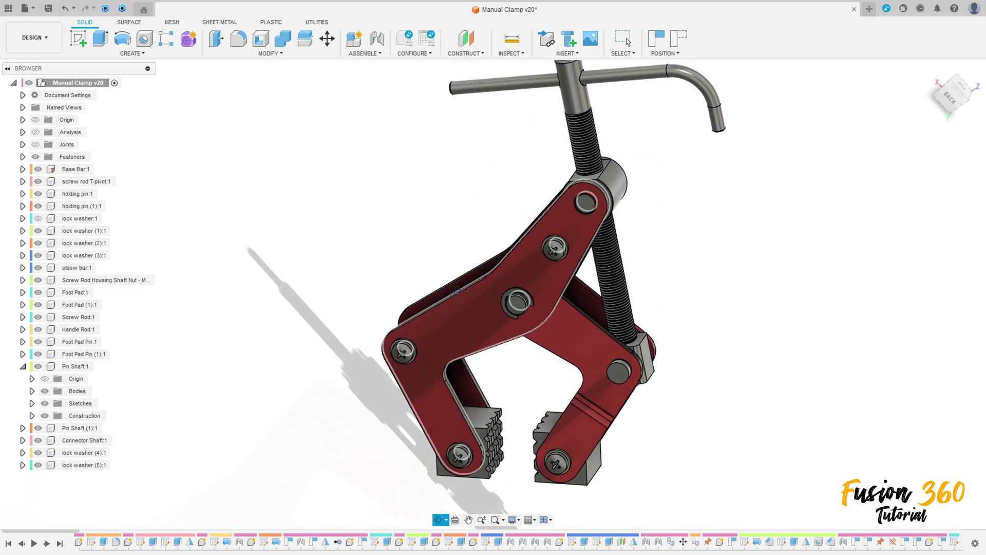